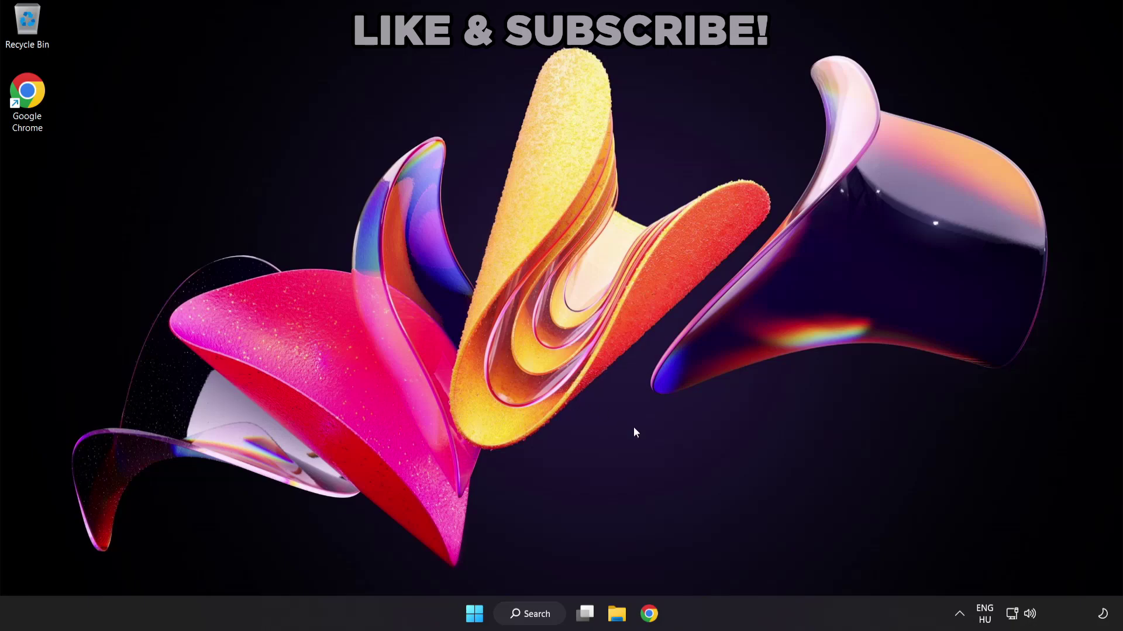
# - Switch the sound output from CABLE Input to Speakers (High Definition Audio Device) in Quick Settings
pyautogui.click(1031, 615)
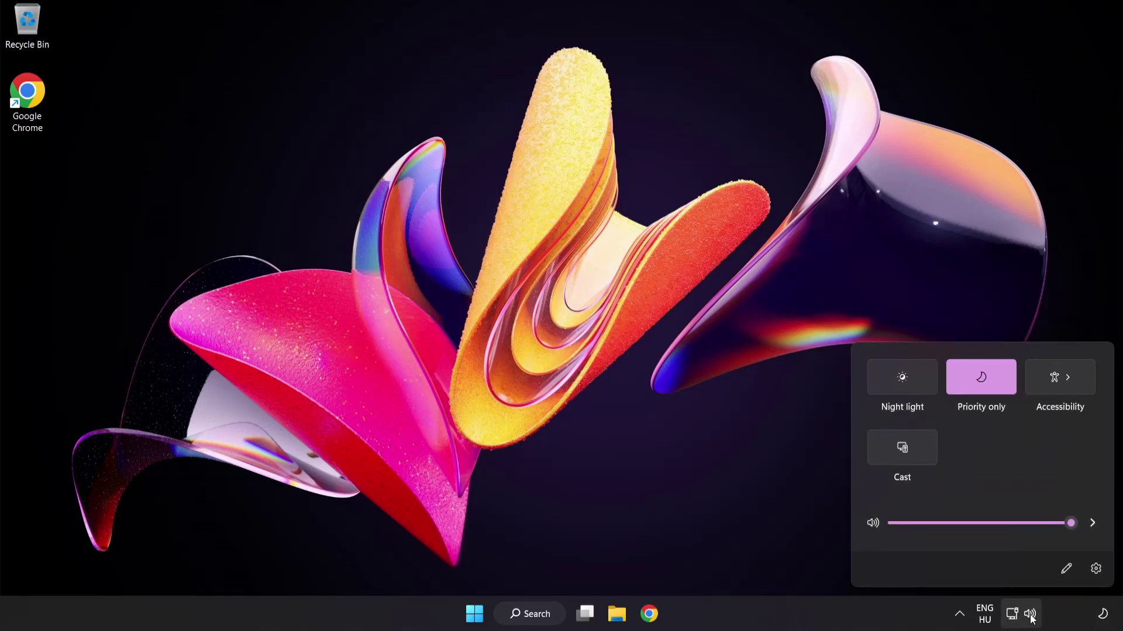
pyautogui.click(1092, 525)
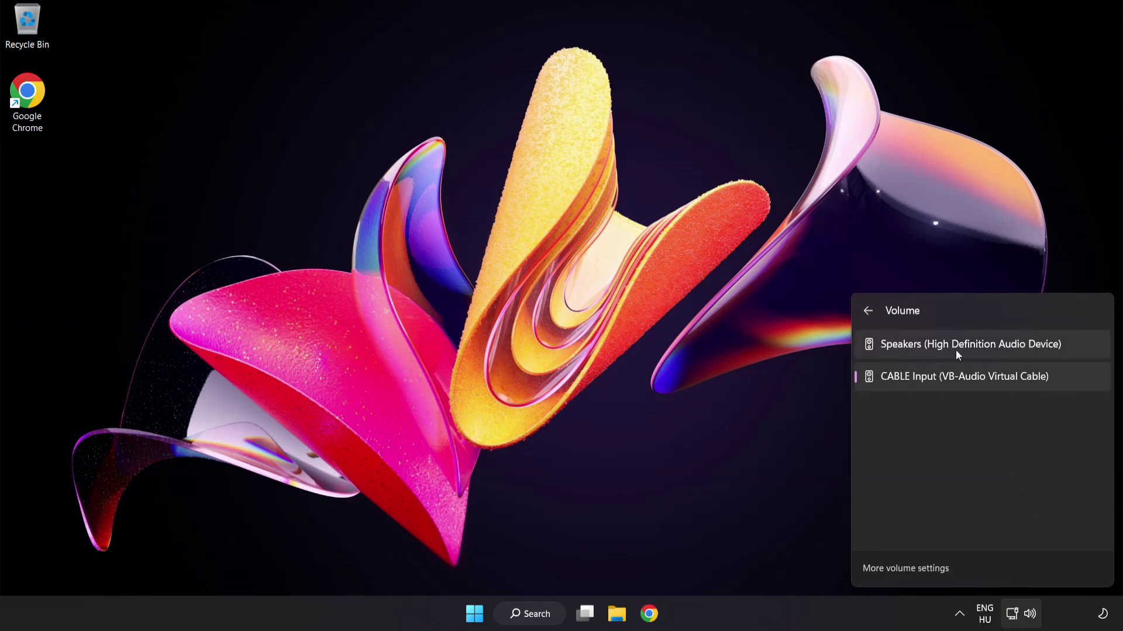
pyautogui.click(1074, 350)
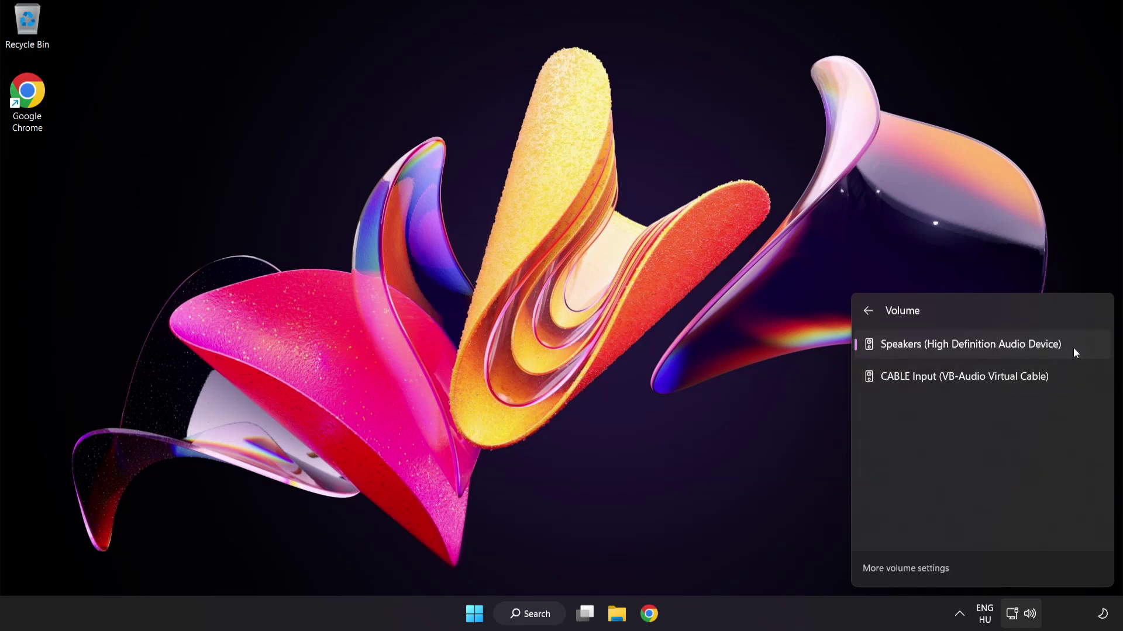
pyautogui.click(545, 314)
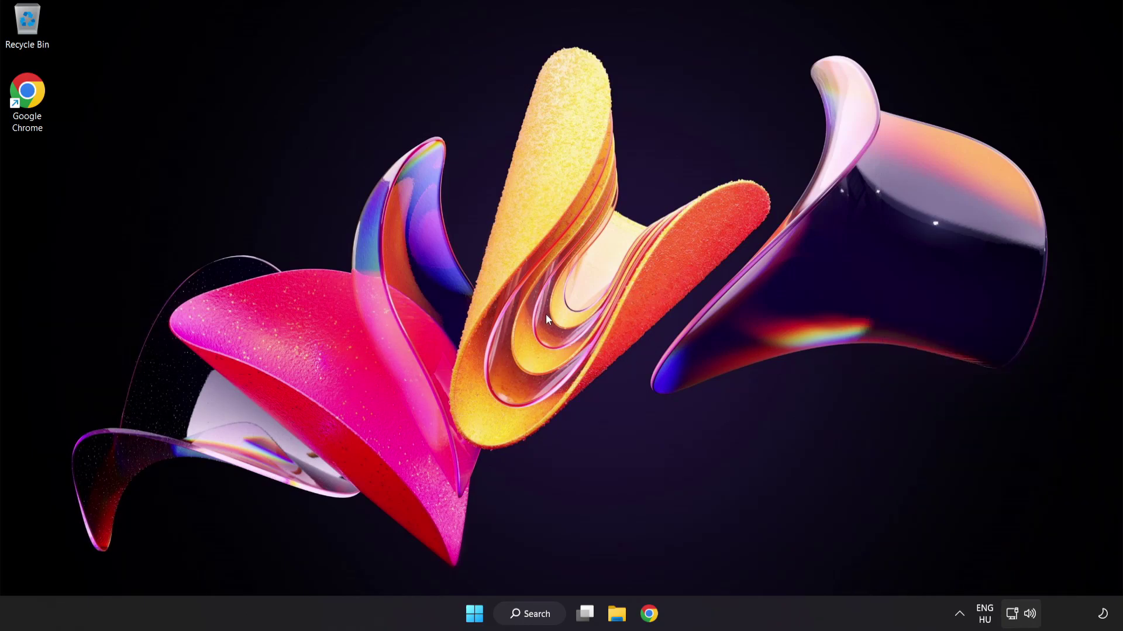
# - Use Reset in the volume mixer to restore recommended sound defaults, then close Settings
pyautogui.rightClick(1031, 615)
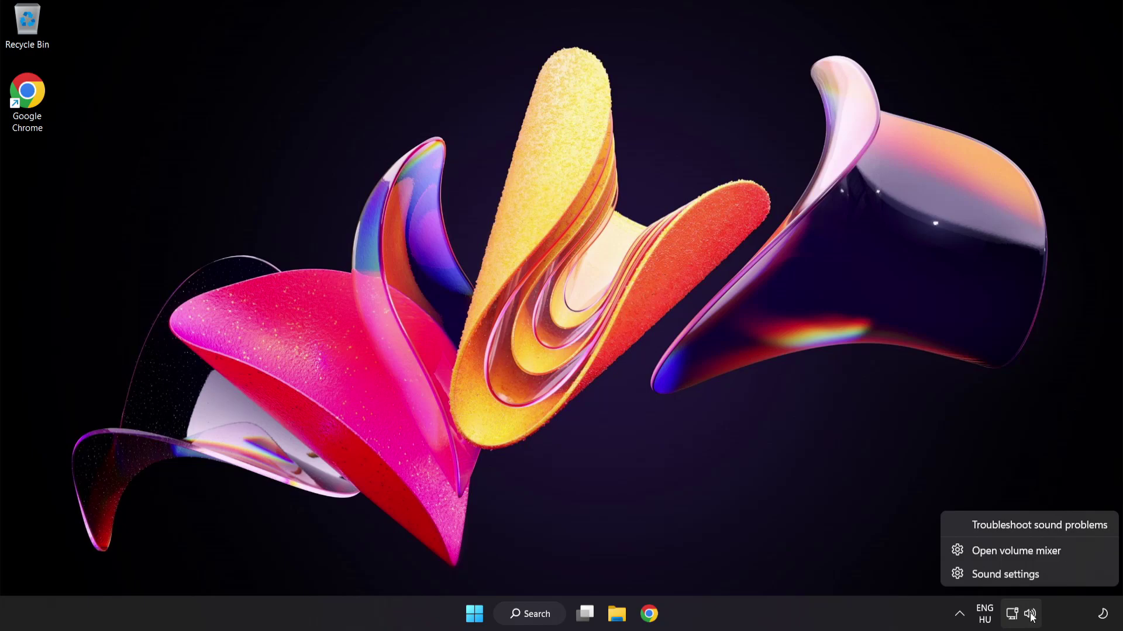
pyautogui.click(1079, 557)
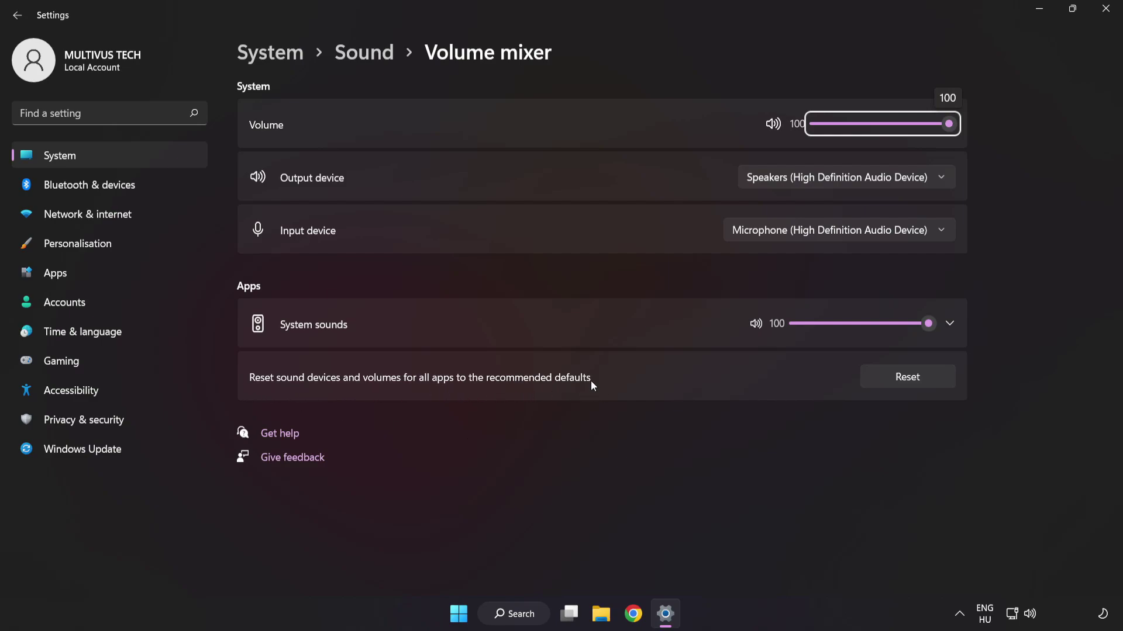
pyautogui.click(930, 385)
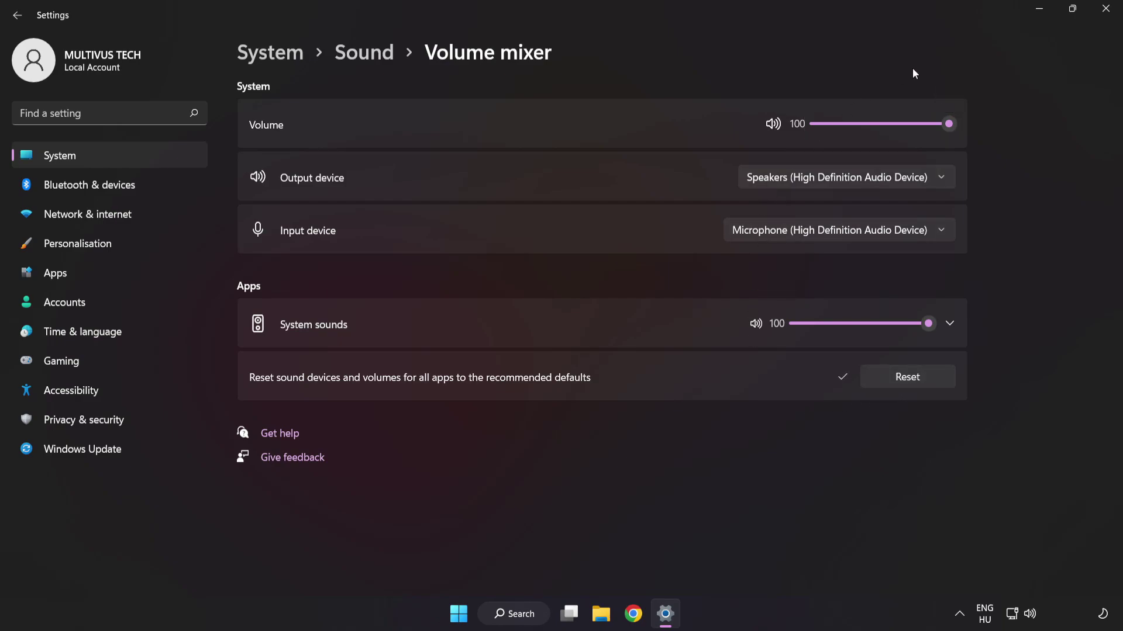
pyautogui.click(1106, 10)
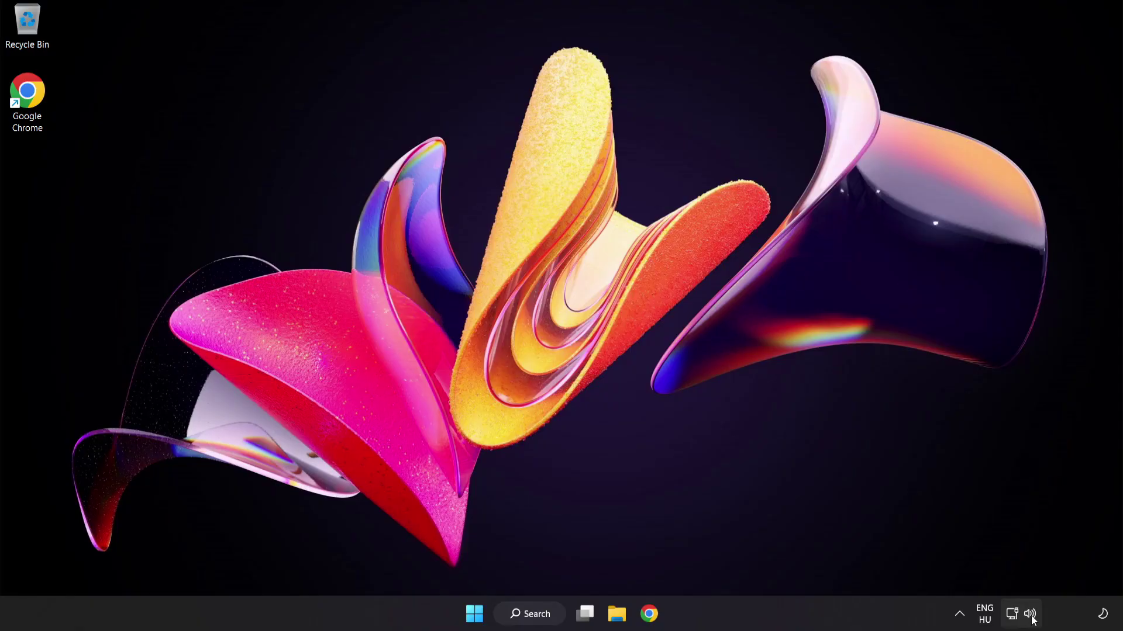
# - Open the System > Sound page, leave master volume at 100, and scroll down to Advanced
pyautogui.rightClick(1031, 616)
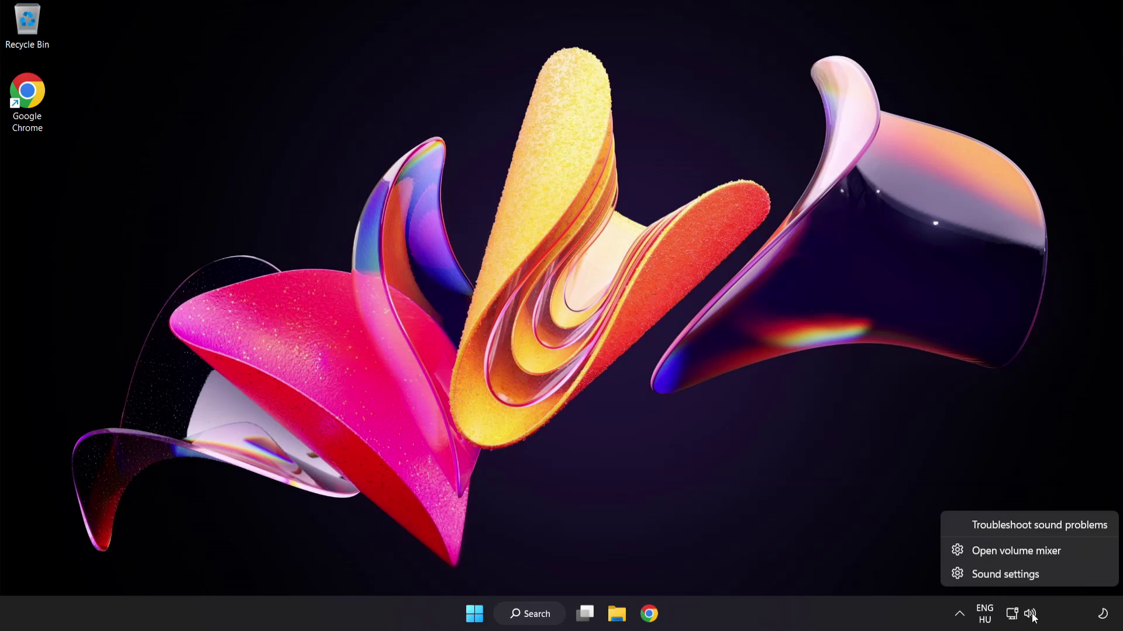
pyautogui.click(1042, 577)
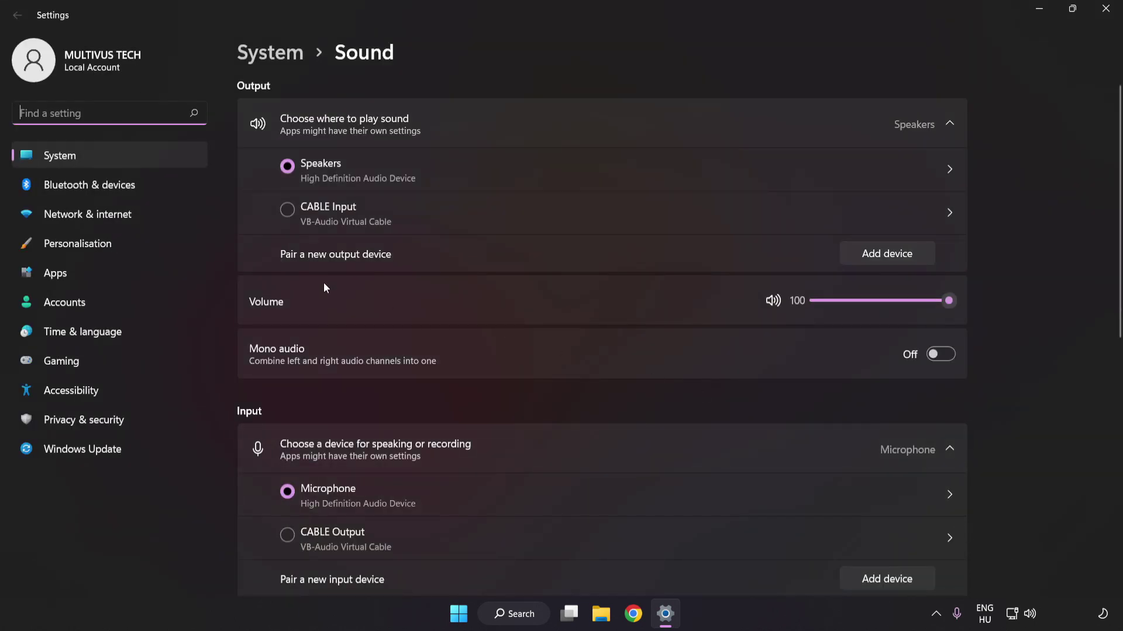
pyautogui.moveTo(936, 305); pyautogui.dragTo(1053, 305)
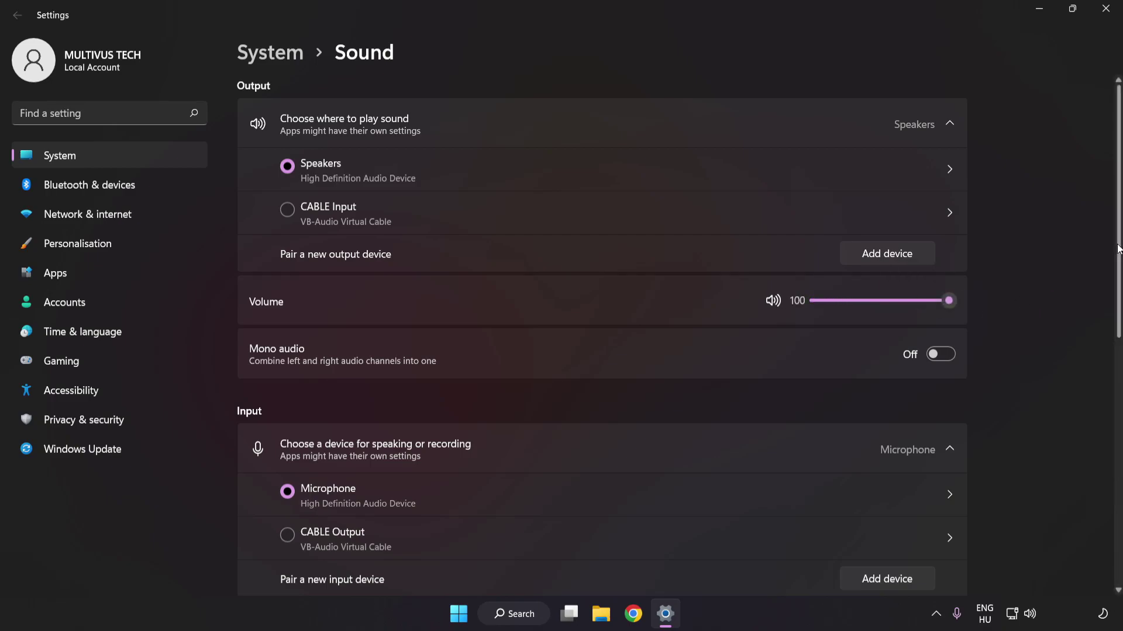
pyautogui.scroll(-5, 1104, 392)
pyautogui.scroll(-3, 1106, 398)
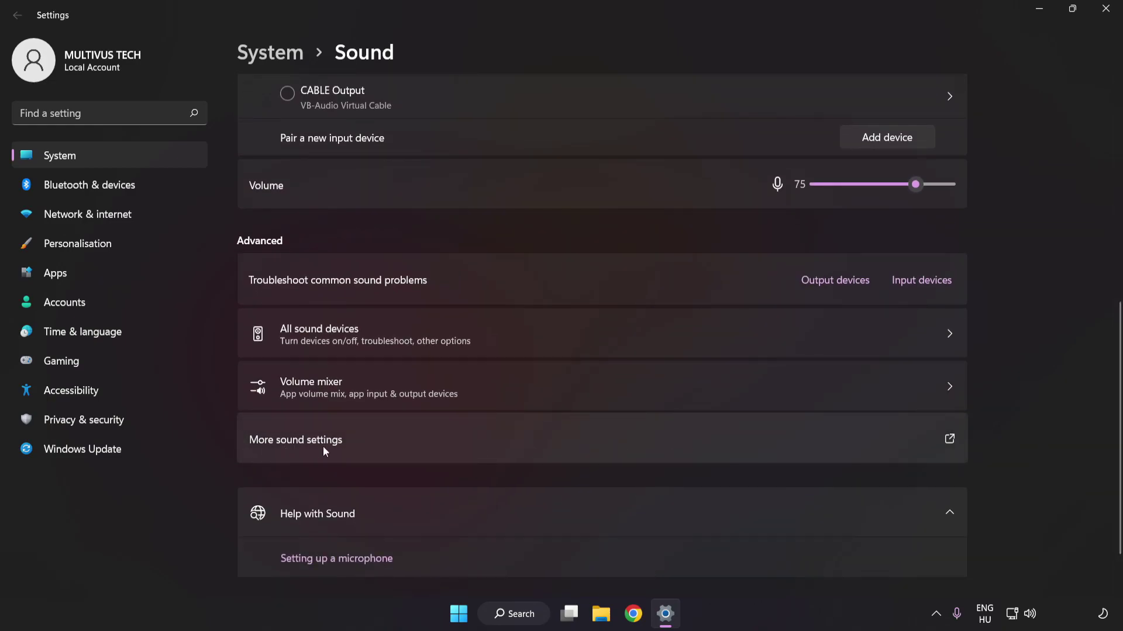
# - Open the classic Sound dialog, disable the CABLE Input playback device, and select Speakers
pyautogui.click(517, 440)
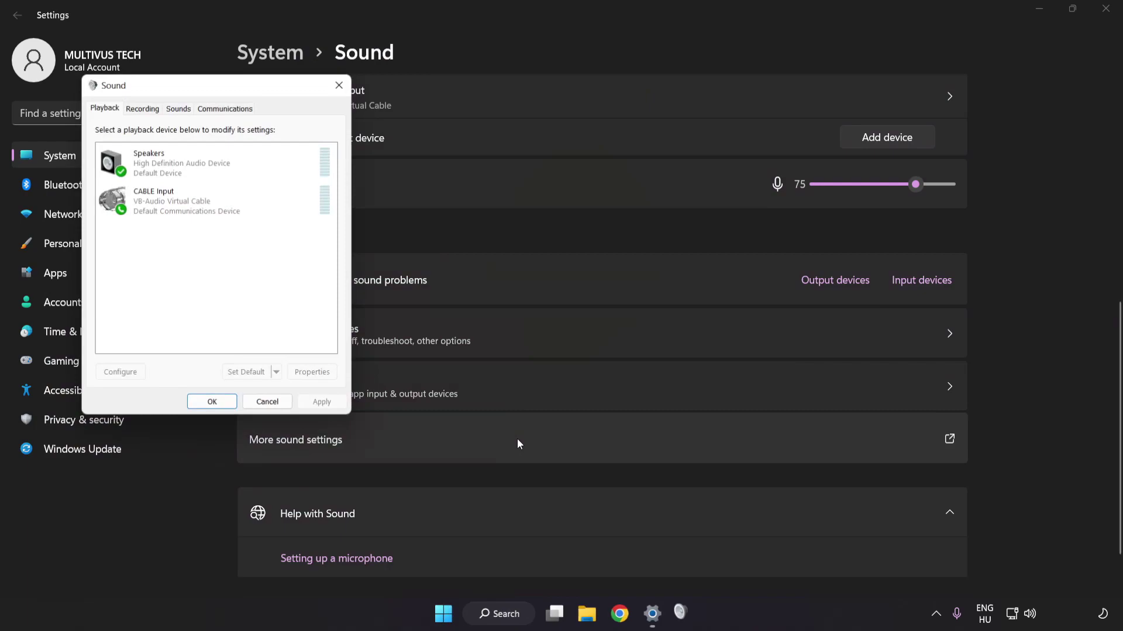
pyautogui.moveTo(221, 89); pyautogui.dragTo(562, 166)
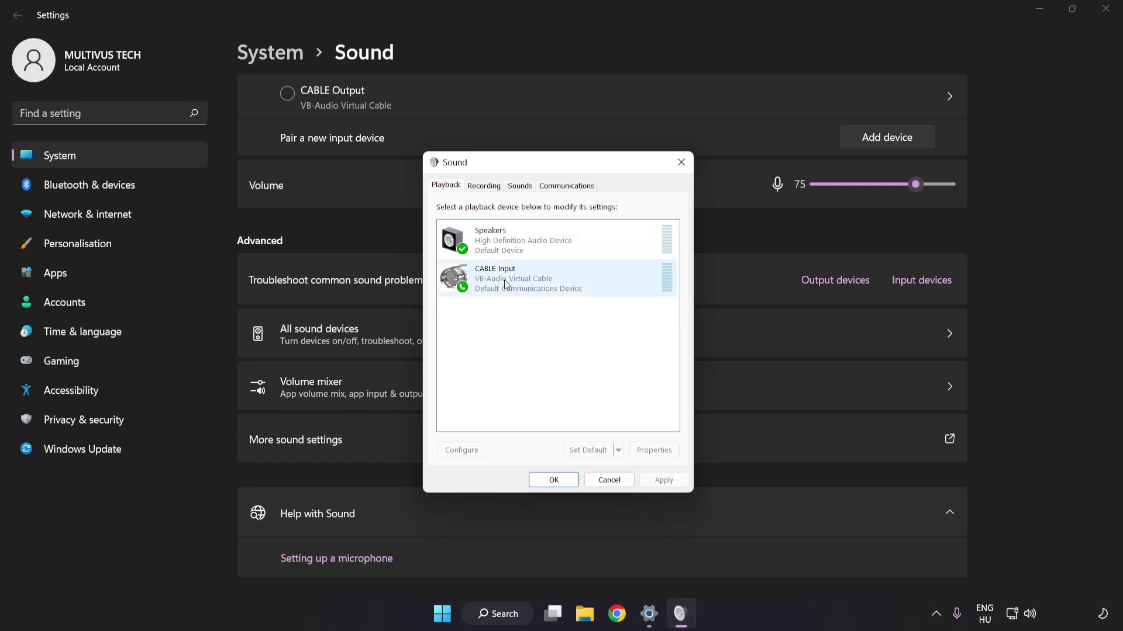
pyautogui.rightClick(547, 284)
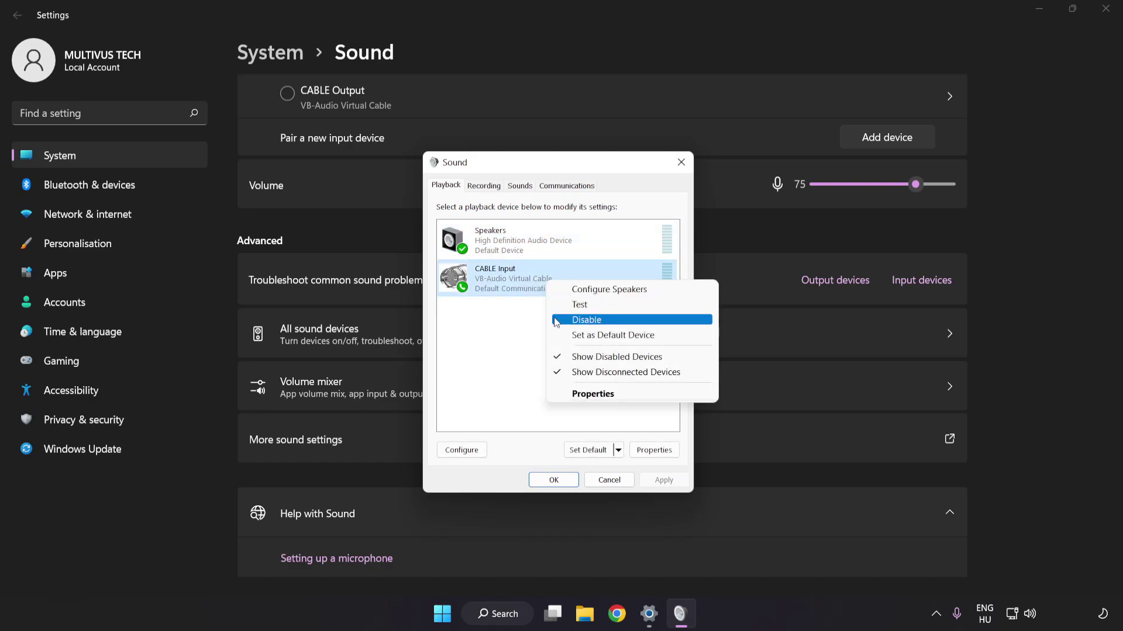
pyautogui.click(601, 320)
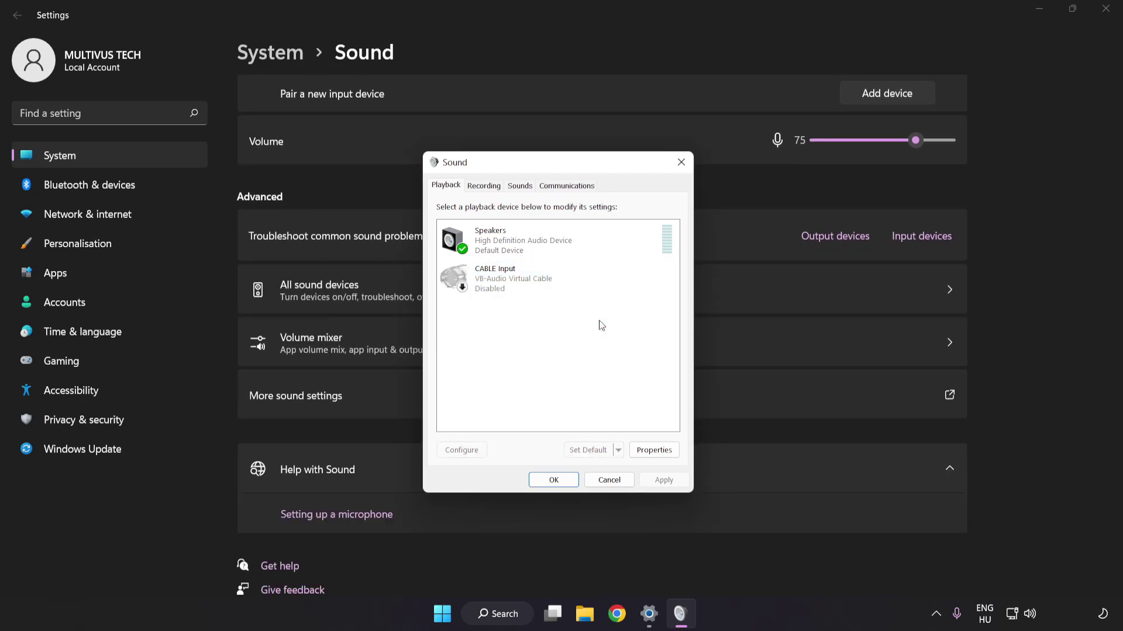
pyautogui.click(525, 247)
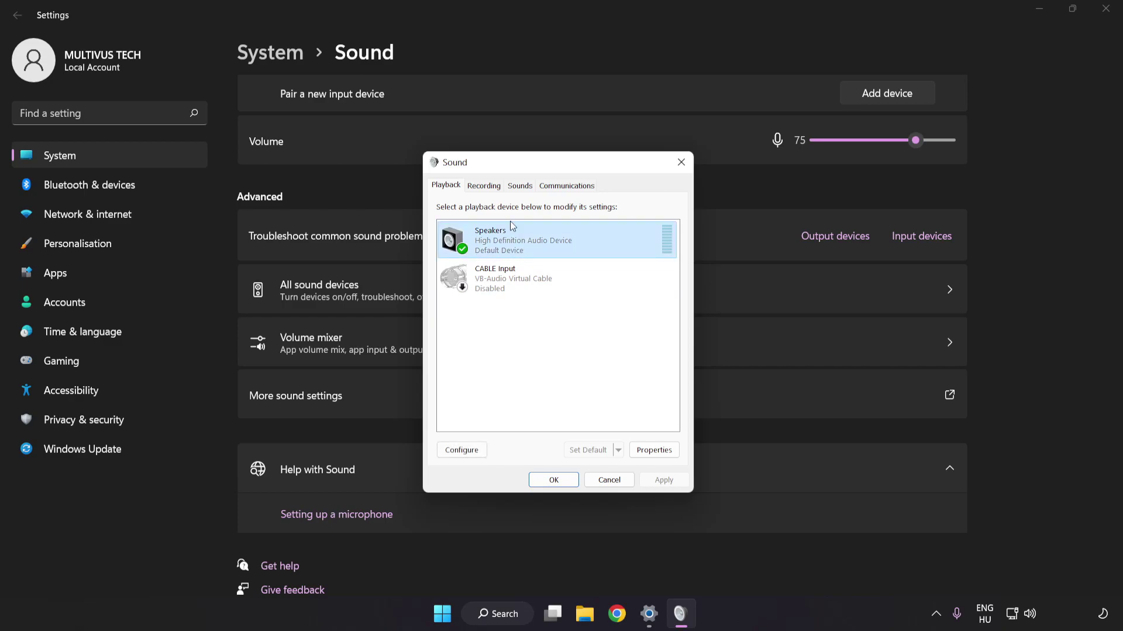
# - Set up Speakers as 7.1 Surround with all optional speakers and both full-range groups
pyautogui.rightClick(585, 241)
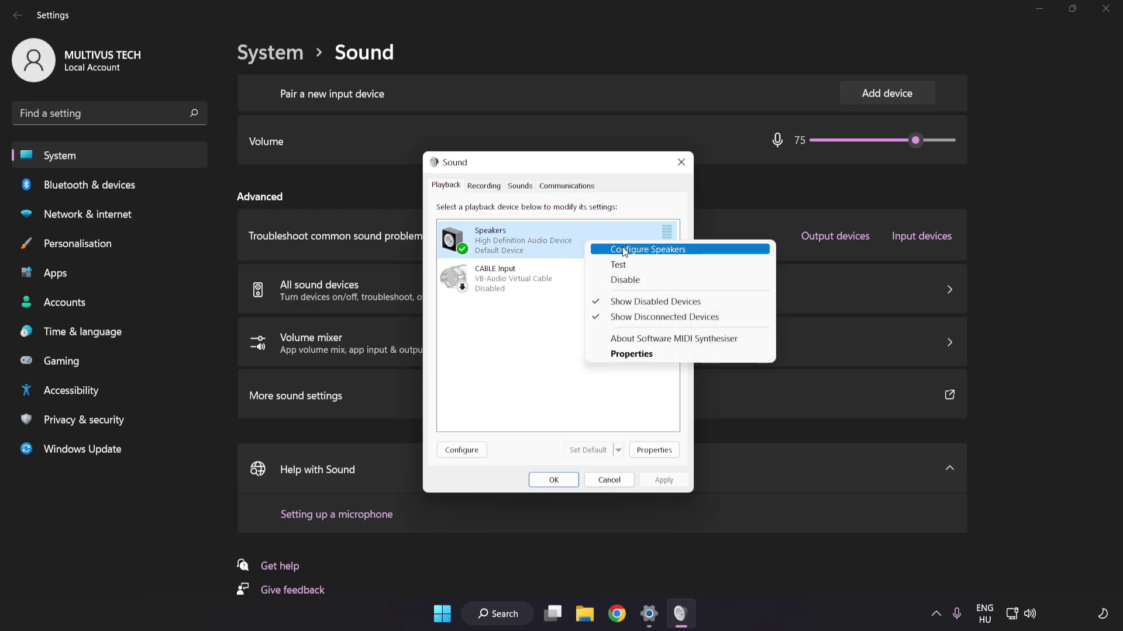
pyautogui.click(697, 256)
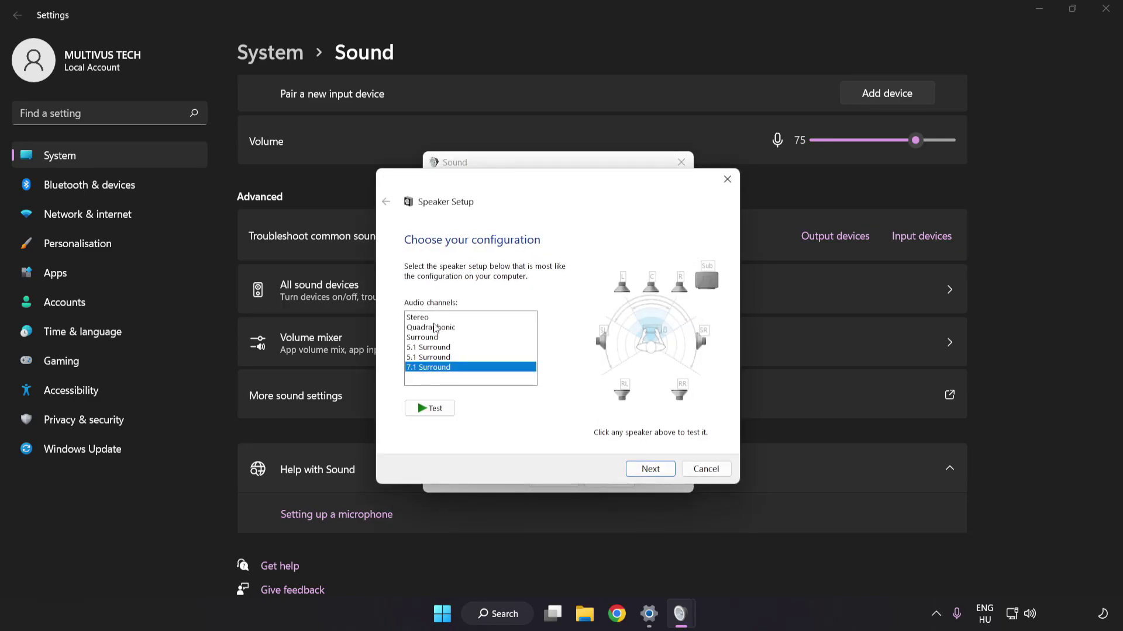
pyautogui.press('Up')
pyautogui.press('Up')
pyautogui.press('Up')
pyautogui.press('Up')
pyautogui.press('Up')
pyautogui.press('Down')
pyautogui.press('Down')
pyautogui.press('Down')
pyautogui.press('Down')
pyautogui.press('Down')
pyautogui.click(652, 471)
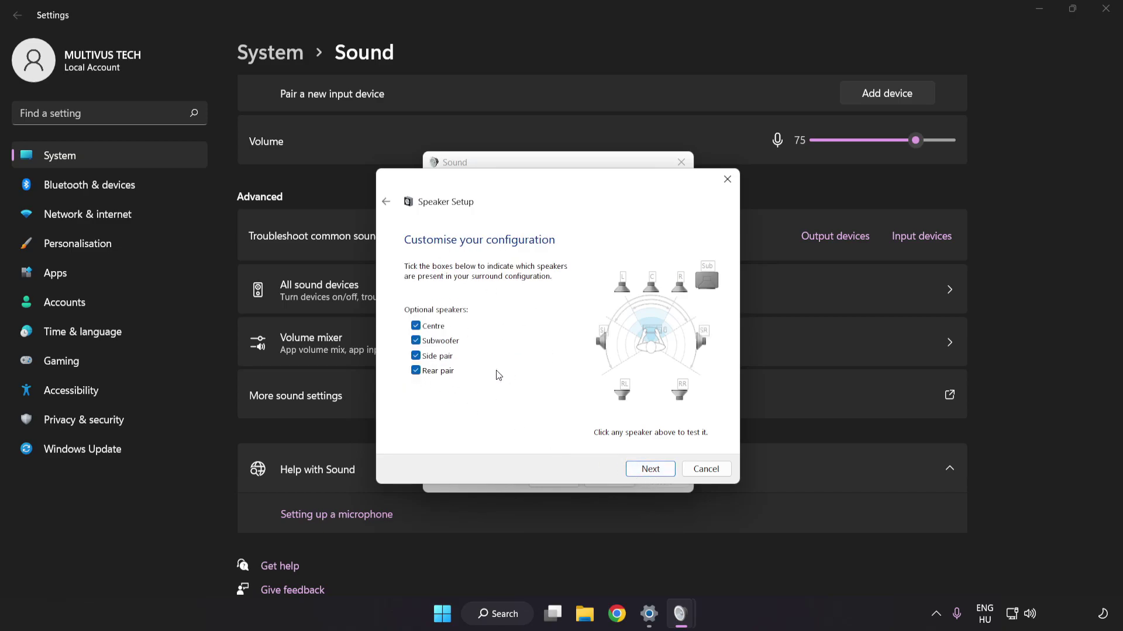
pyautogui.click(649, 470)
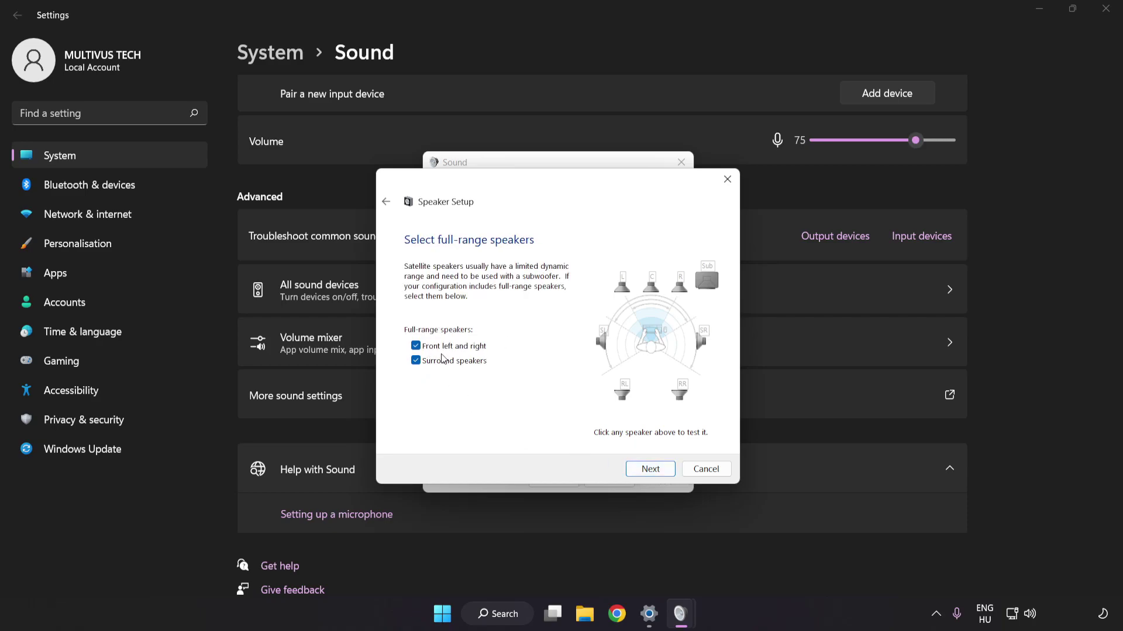
pyautogui.click(643, 471)
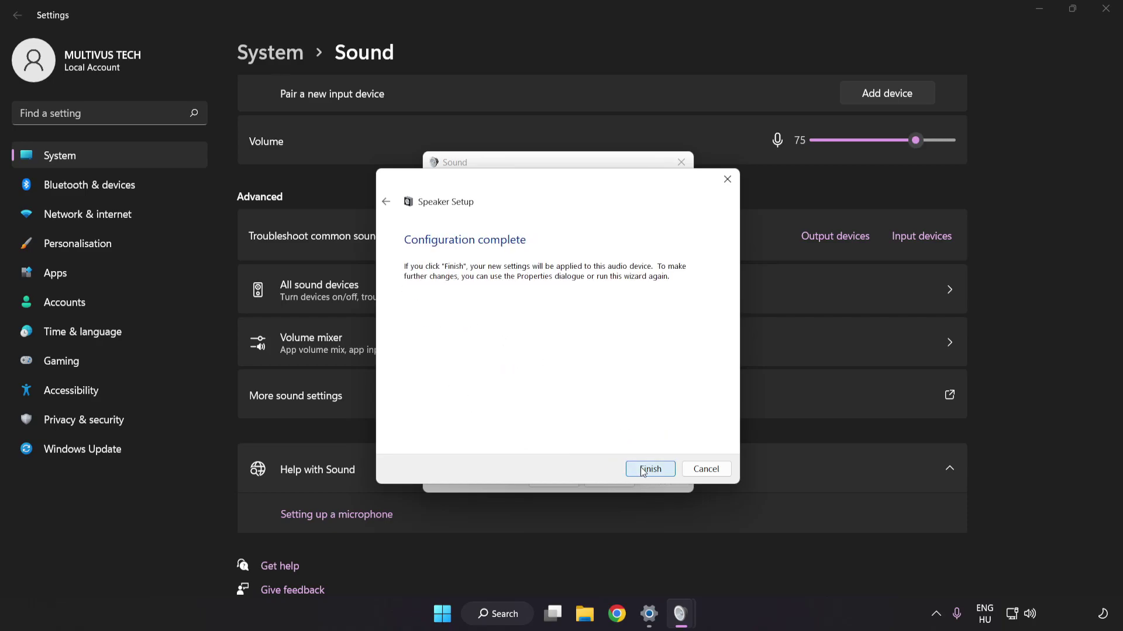
pyautogui.click(643, 470)
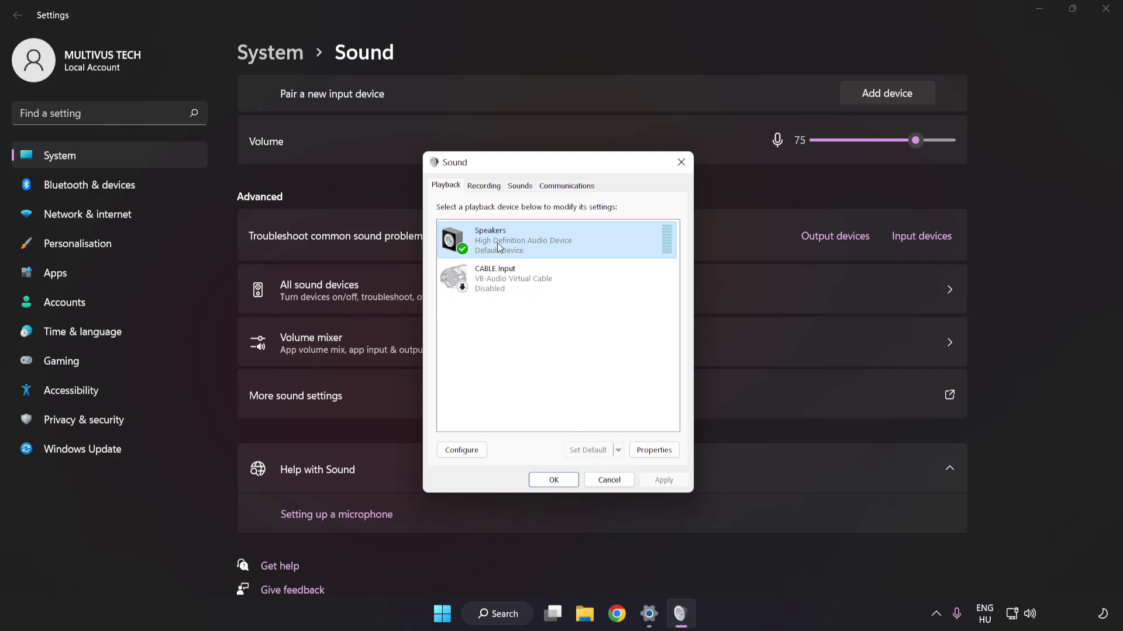
# - In Speakers Properties, tick Disable all enhancements on the Enhancements tab and apply it
pyautogui.click(661, 459)
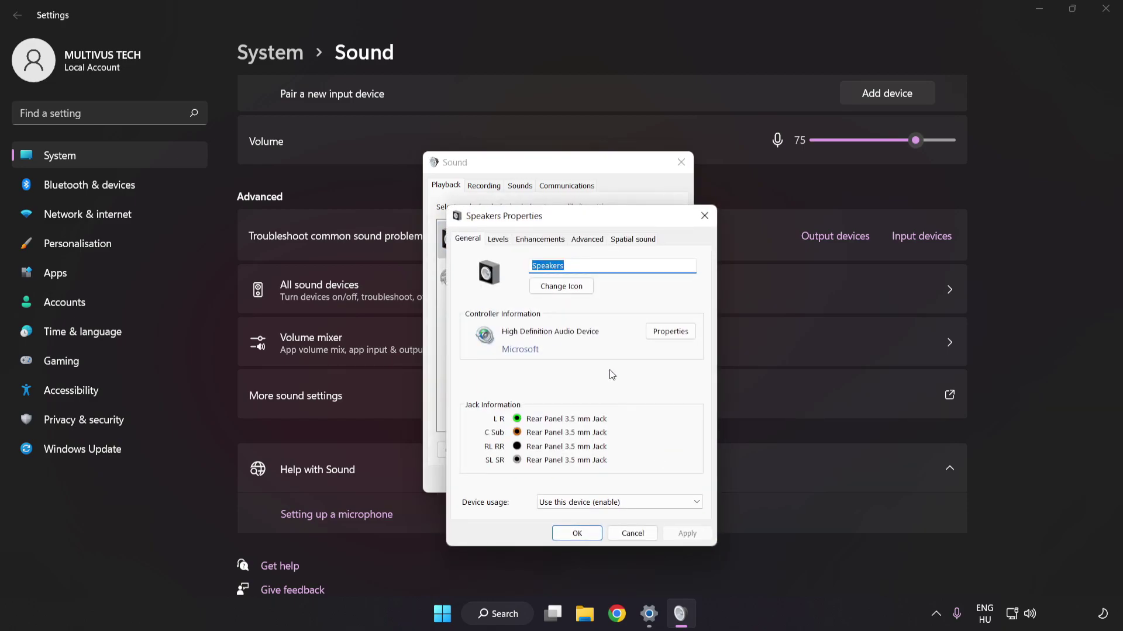
pyautogui.moveTo(583, 223); pyautogui.dragTo(552, 178)
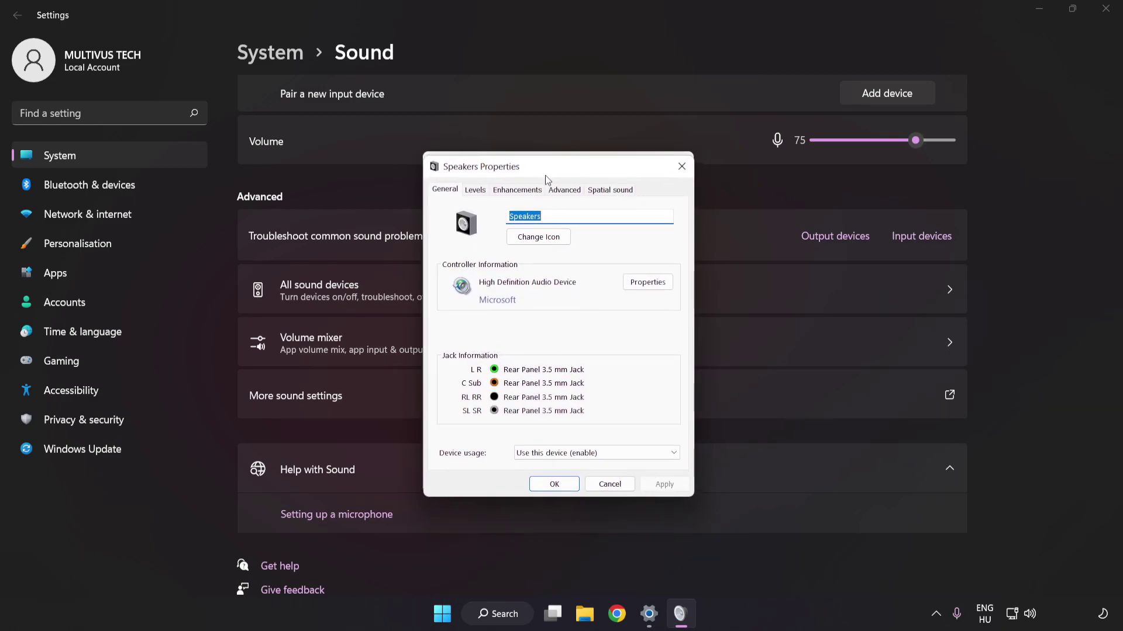
pyautogui.click(509, 191)
pyautogui.click(447, 250)
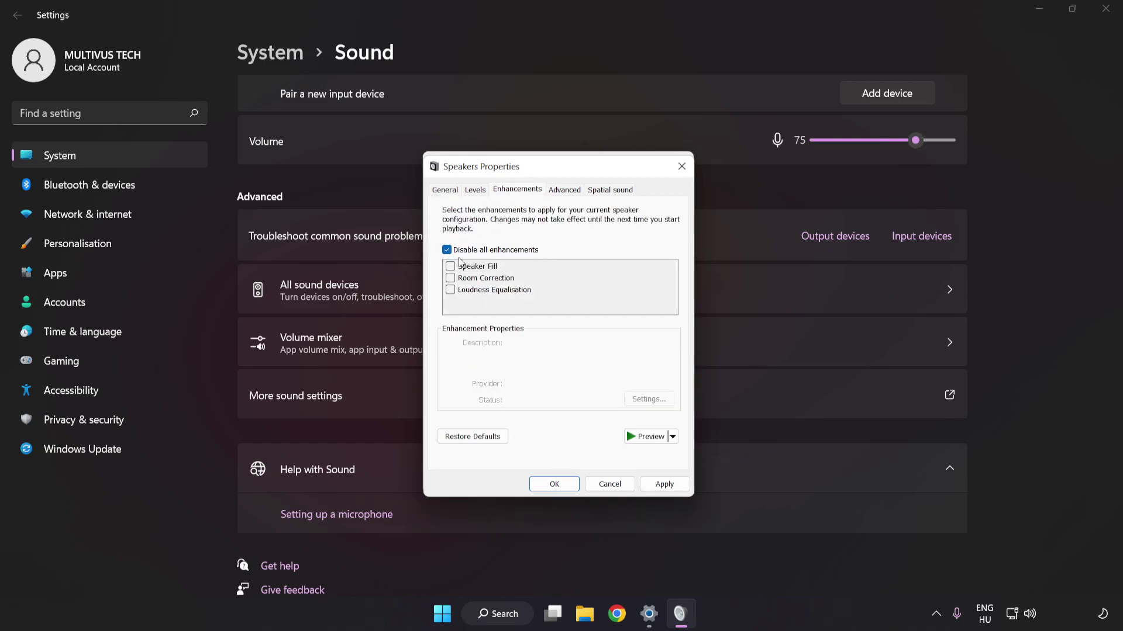
pyautogui.click(663, 483)
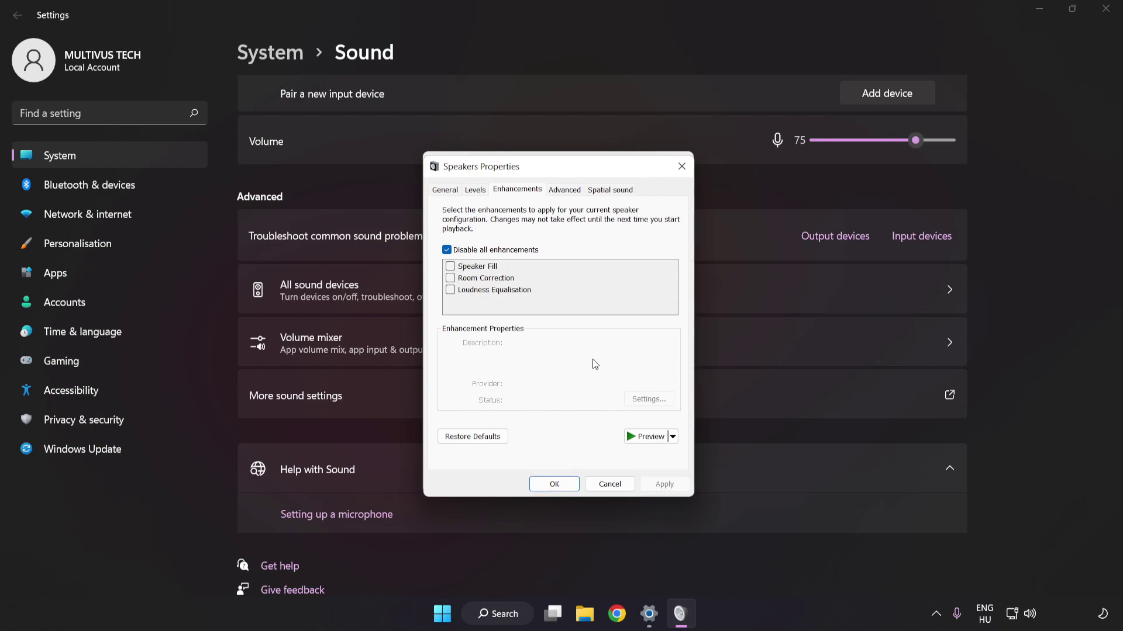
# - Keep the Speakers default format at 16 bit, 48000 Hz (DVD Quality), then close the sound windows and Settings
pyautogui.click(561, 193)
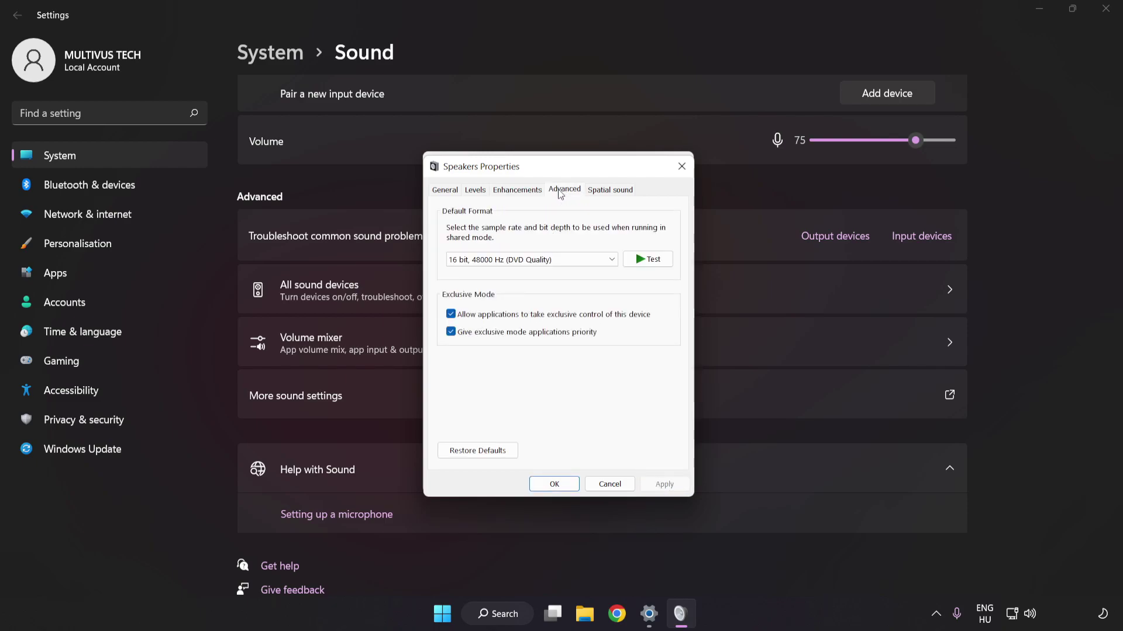
pyautogui.click(563, 261)
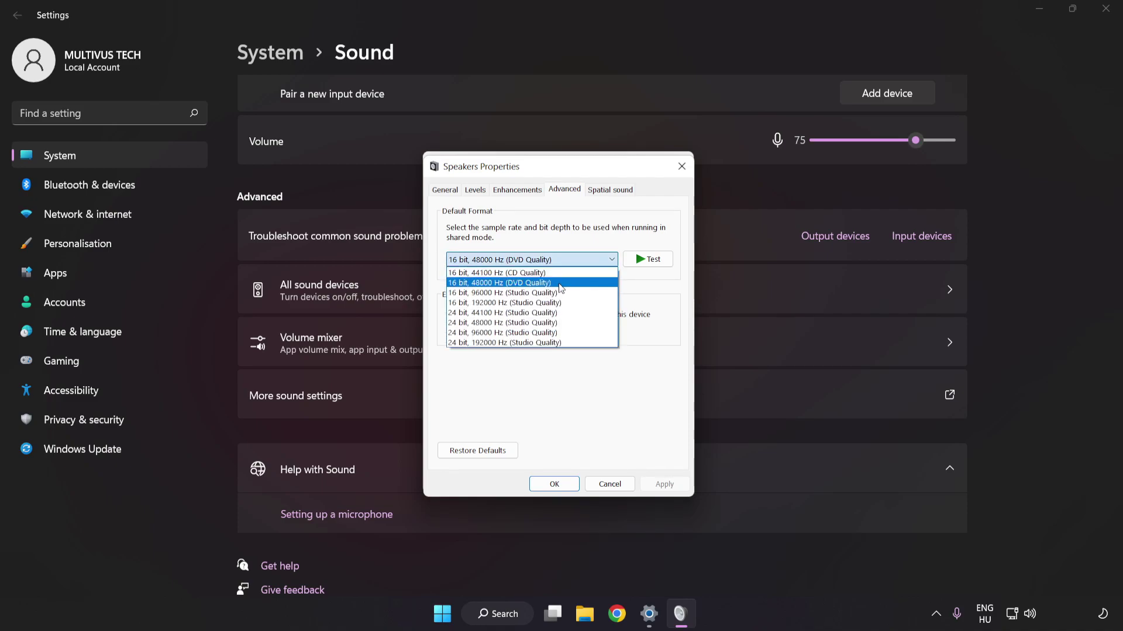
pyautogui.click(563, 283)
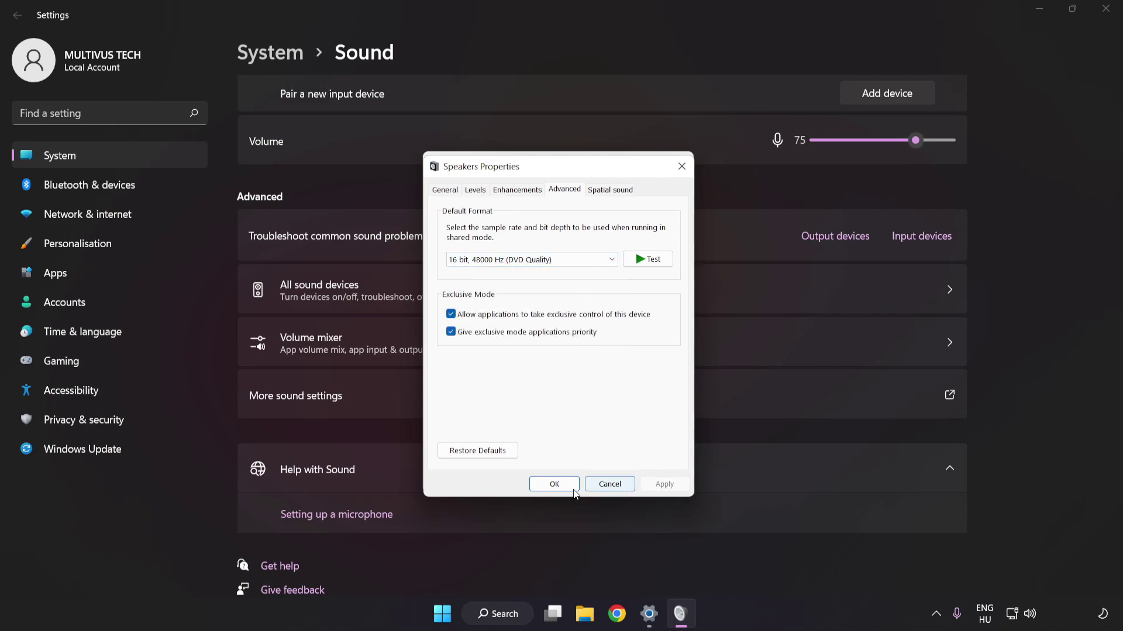
pyautogui.click(553, 485)
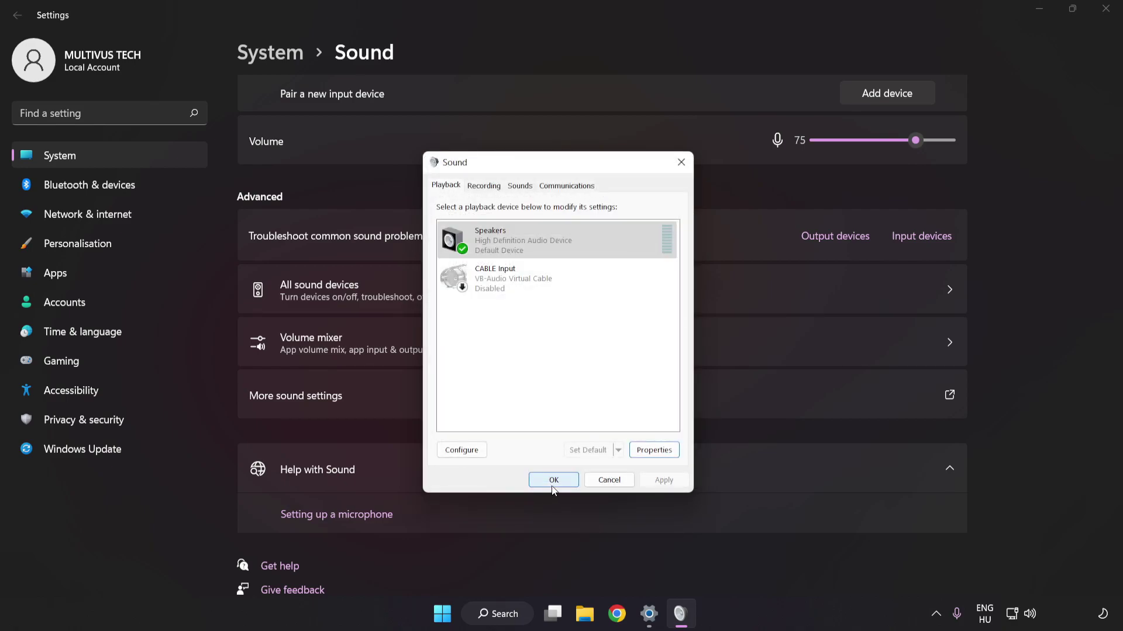
pyautogui.click(553, 485)
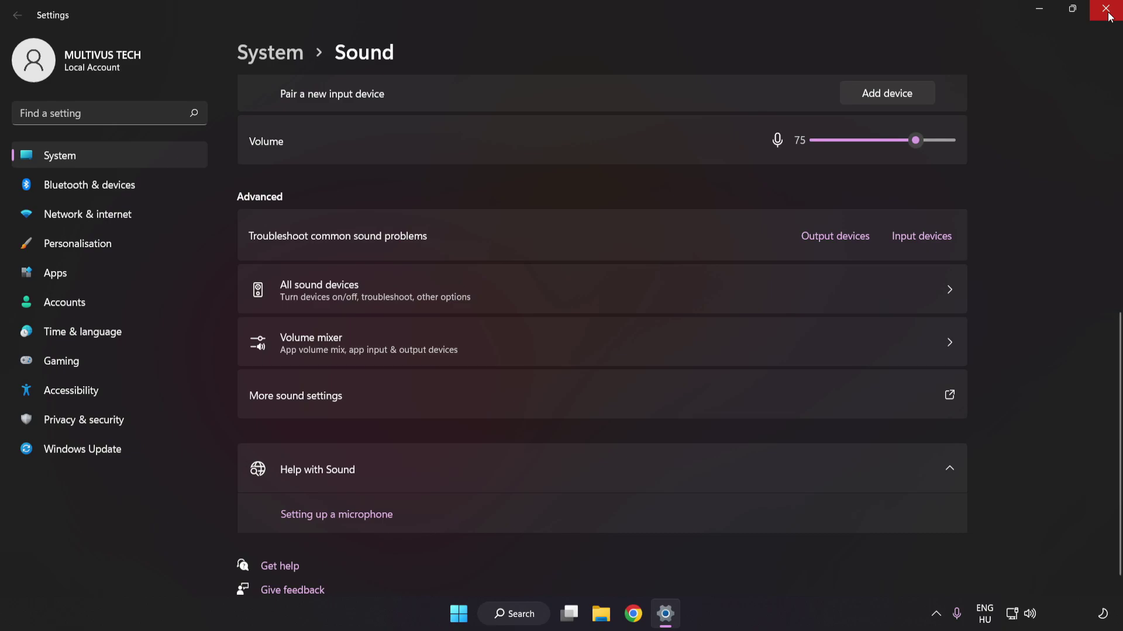
pyautogui.click(1107, 10)
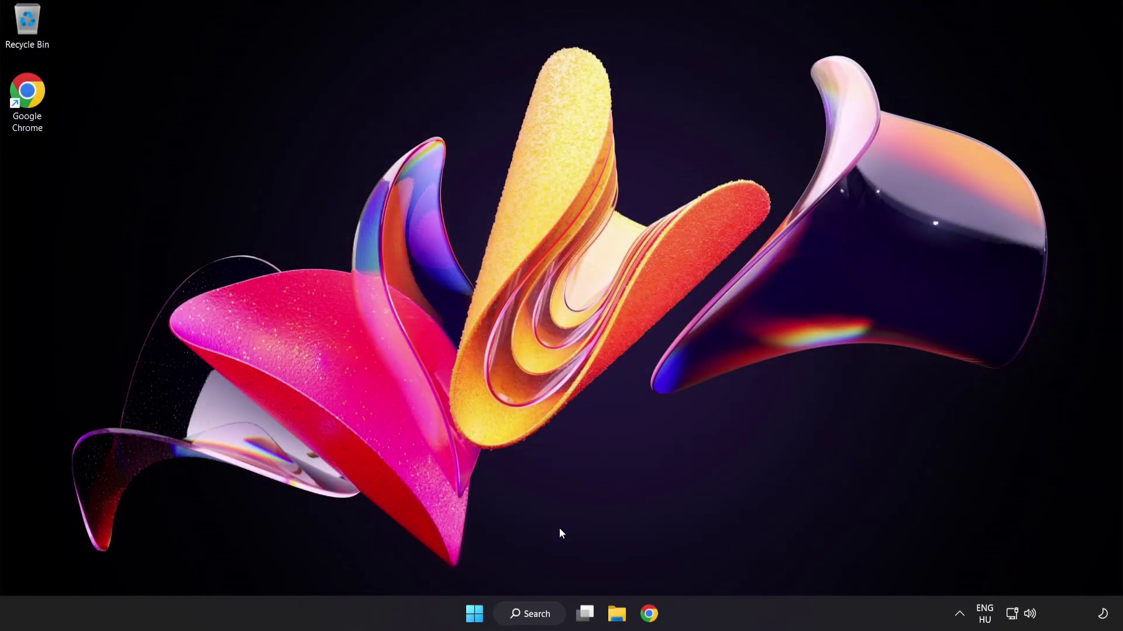
# - From the Start menu, search Windows for 'device manager'
pyautogui.click(474, 616)
pyautogui.click(742, 564)
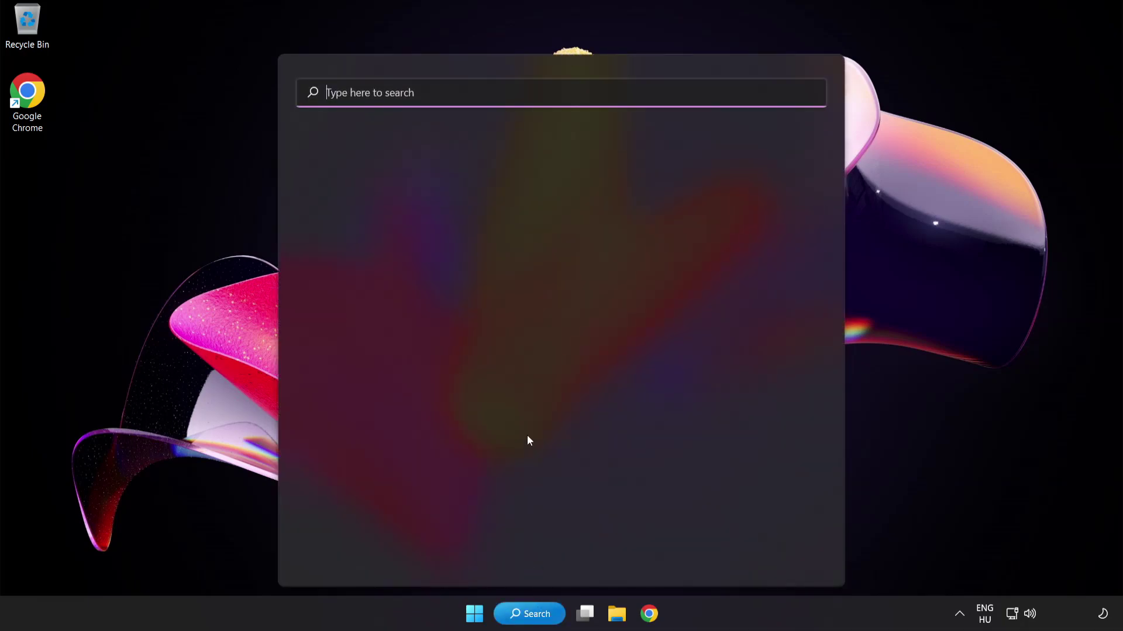
pyautogui.write('device mana')
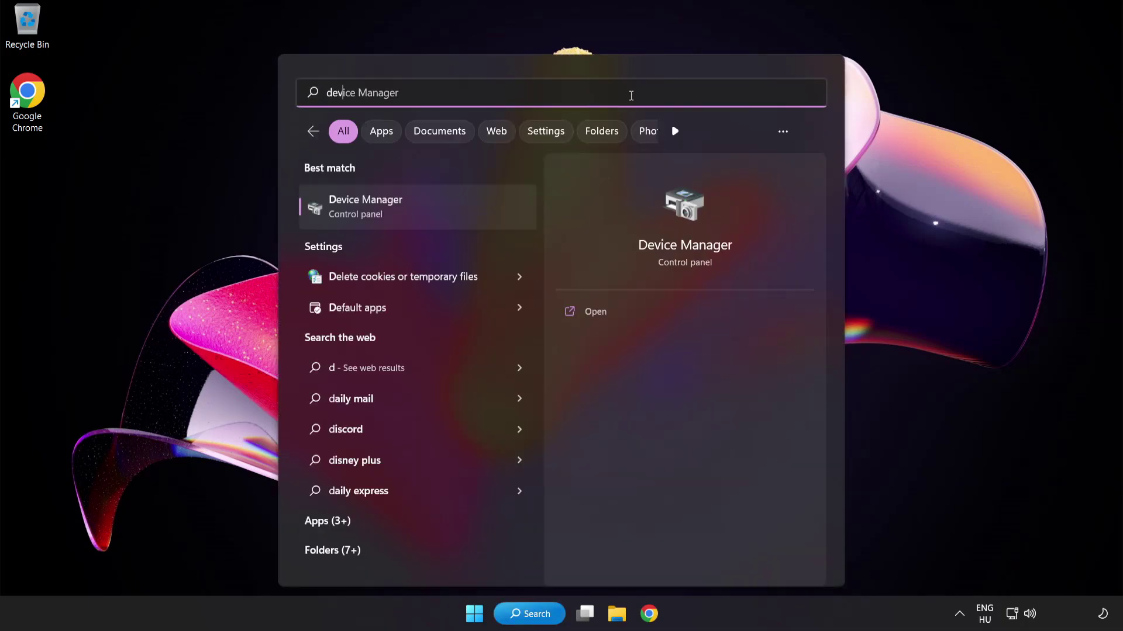
pyautogui.write('ger')
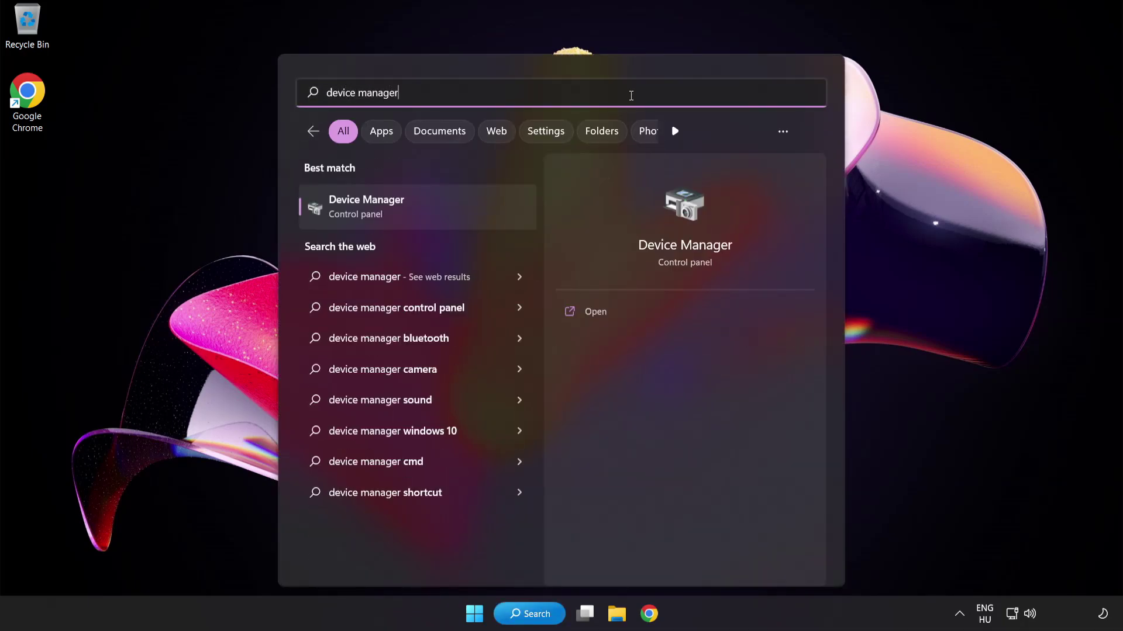
# - Launch Device Manager, expand Sound, video and game controllers, and bring up High Definition Audio Device's actions
pyautogui.click(435, 209)
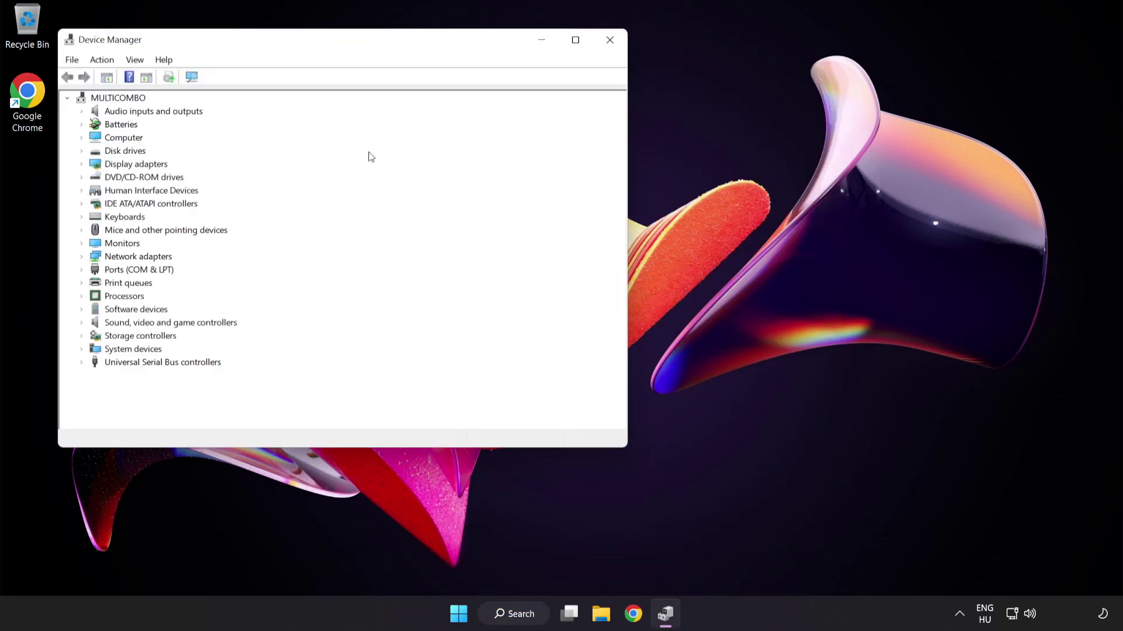
pyautogui.moveTo(328, 47); pyautogui.dragTo(535, 122)
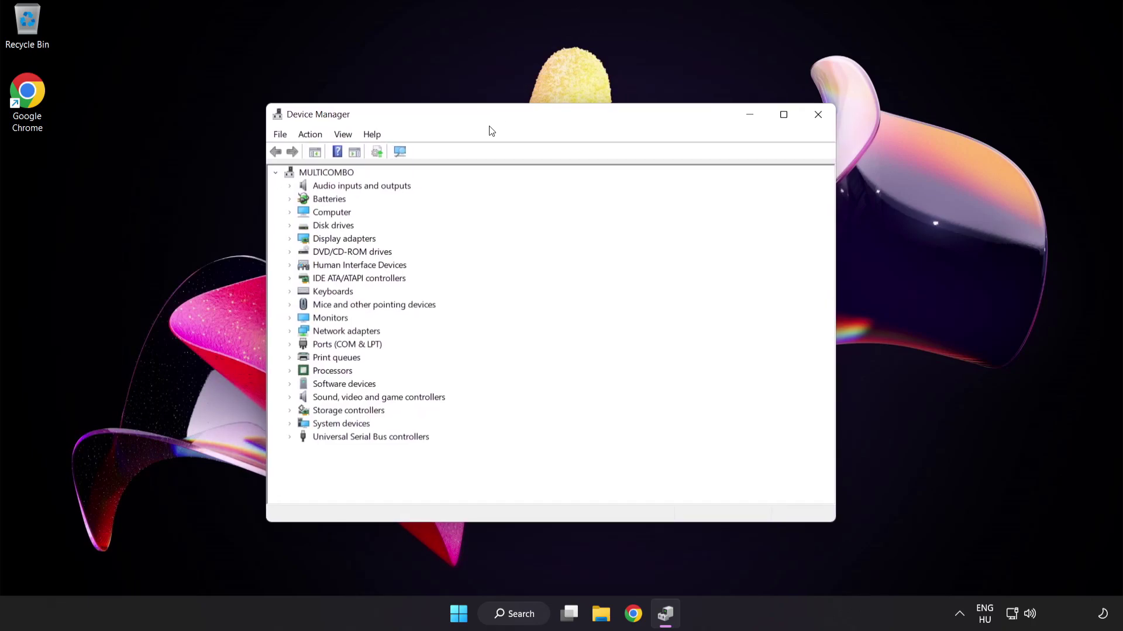
pyautogui.click(413, 397)
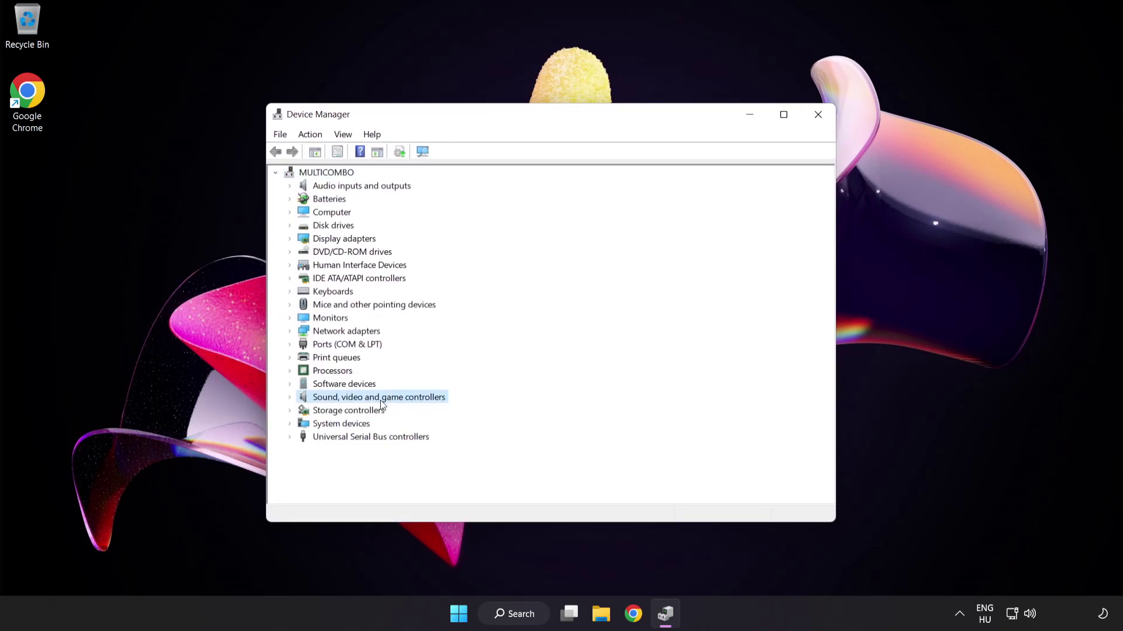
pyautogui.click(290, 397)
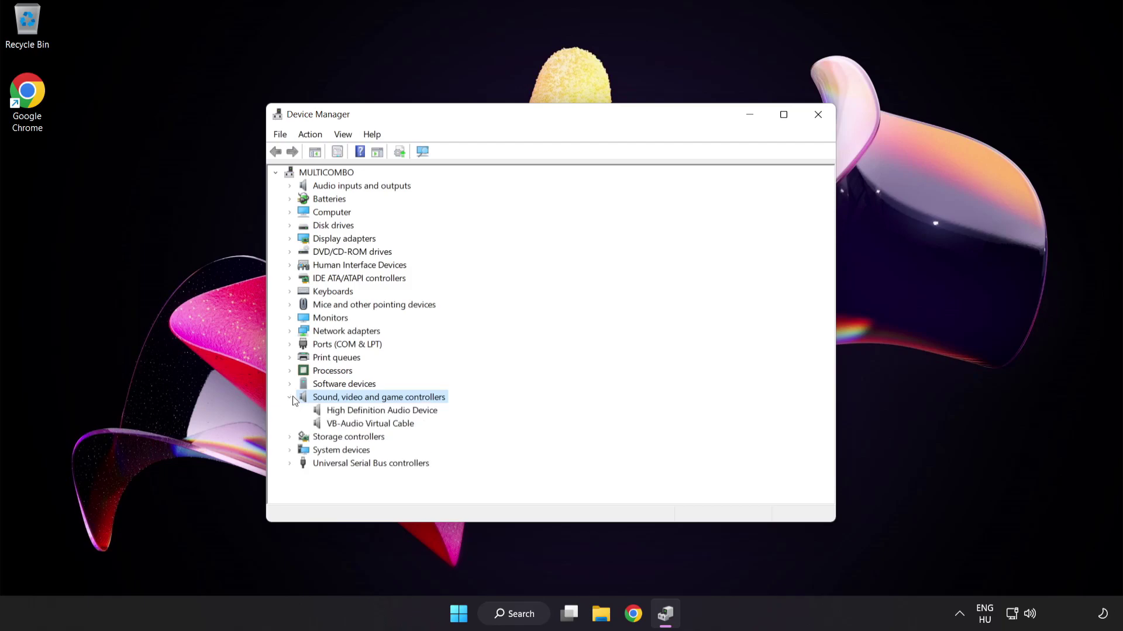
pyautogui.click(338, 410)
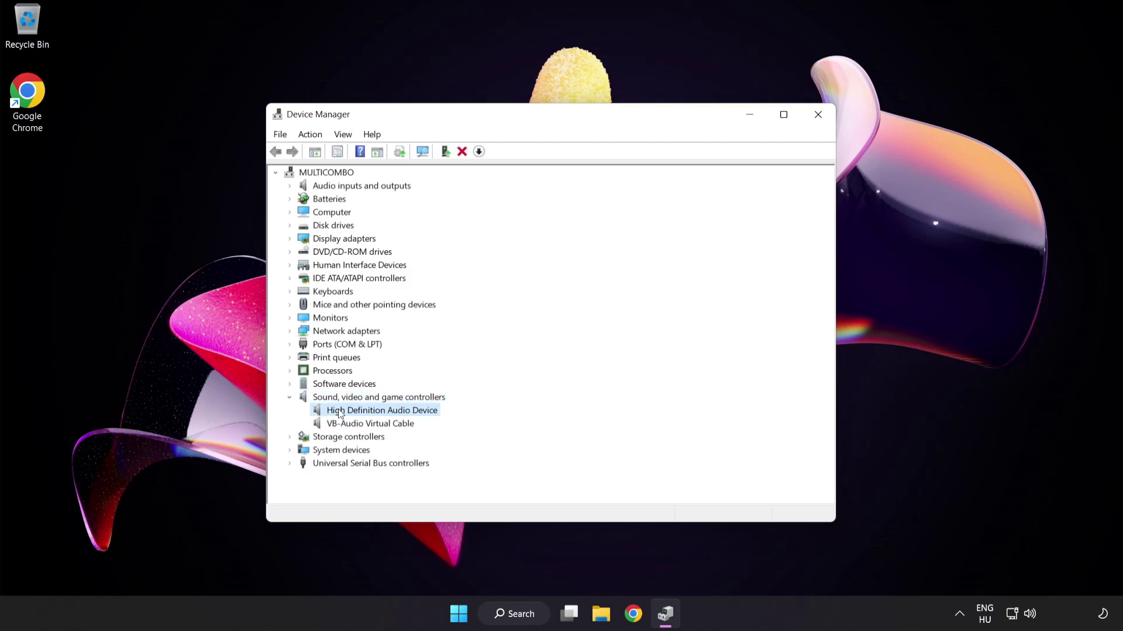
pyautogui.rightClick(389, 412)
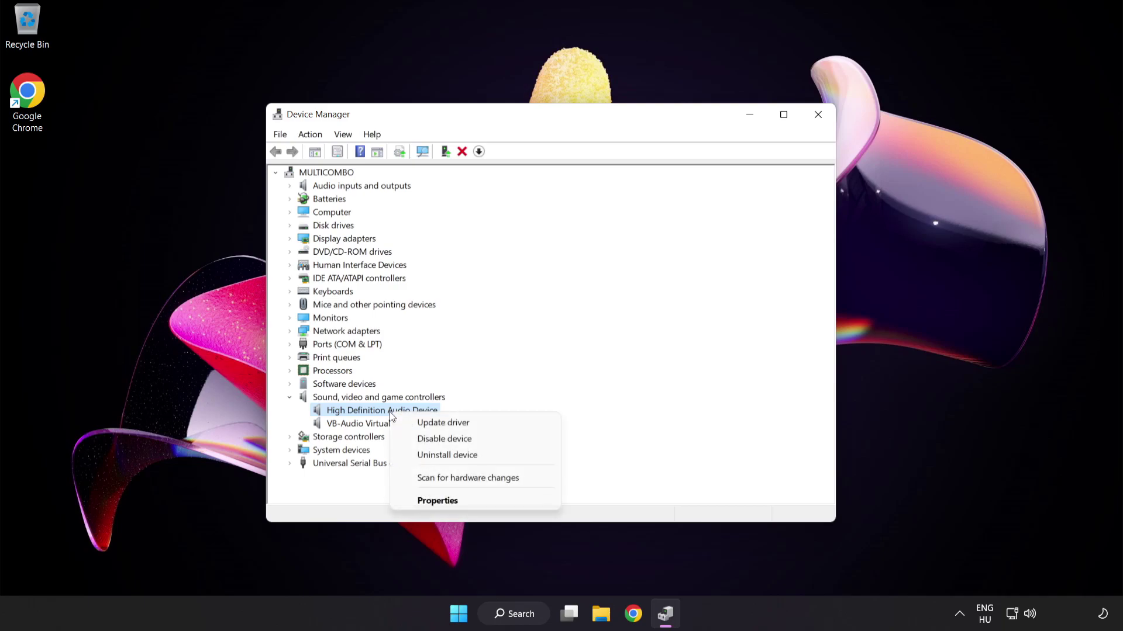
# - Reinstall the High Definition Audio Device driver from the computer's compatible driver list, accepting the warning
pyautogui.click(479, 424)
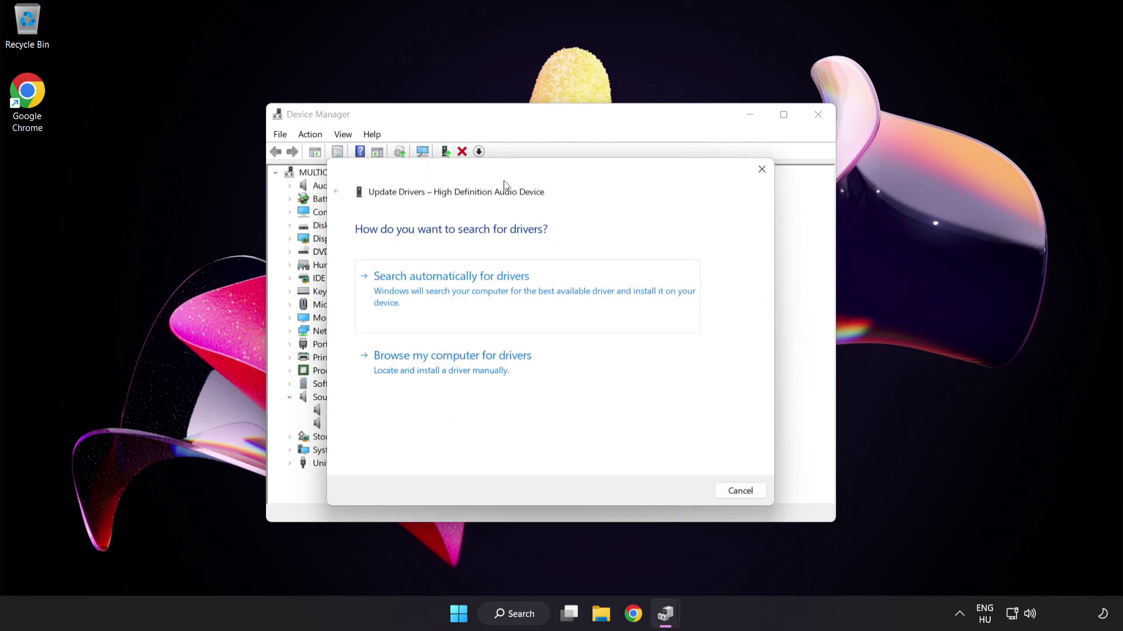
pyautogui.moveTo(506, 185); pyautogui.dragTo(531, 162)
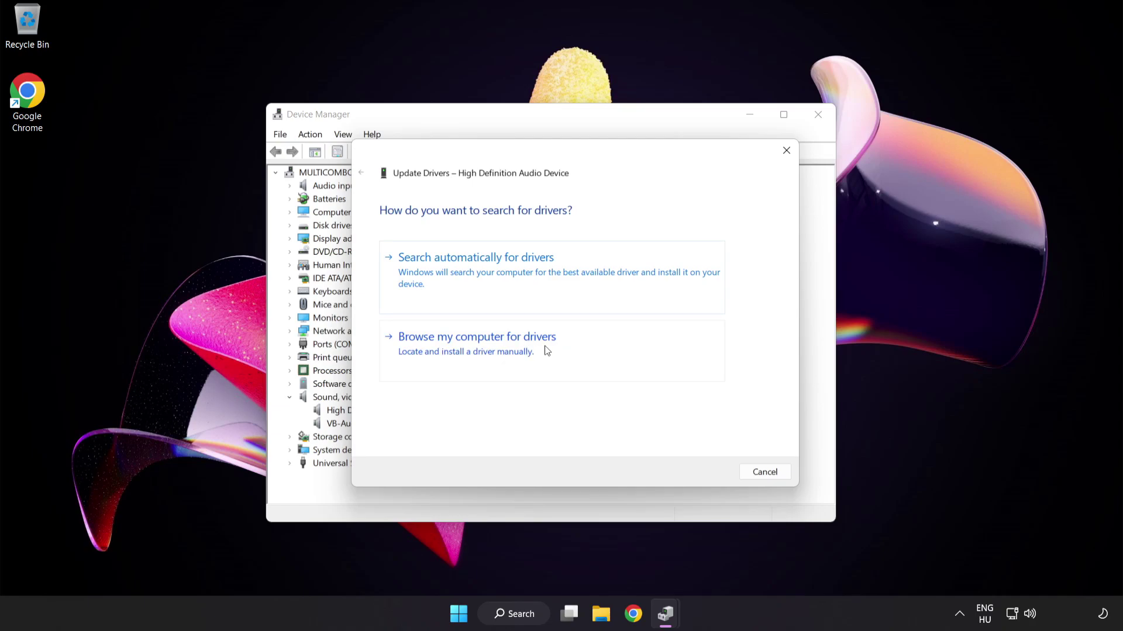
pyautogui.click(506, 355)
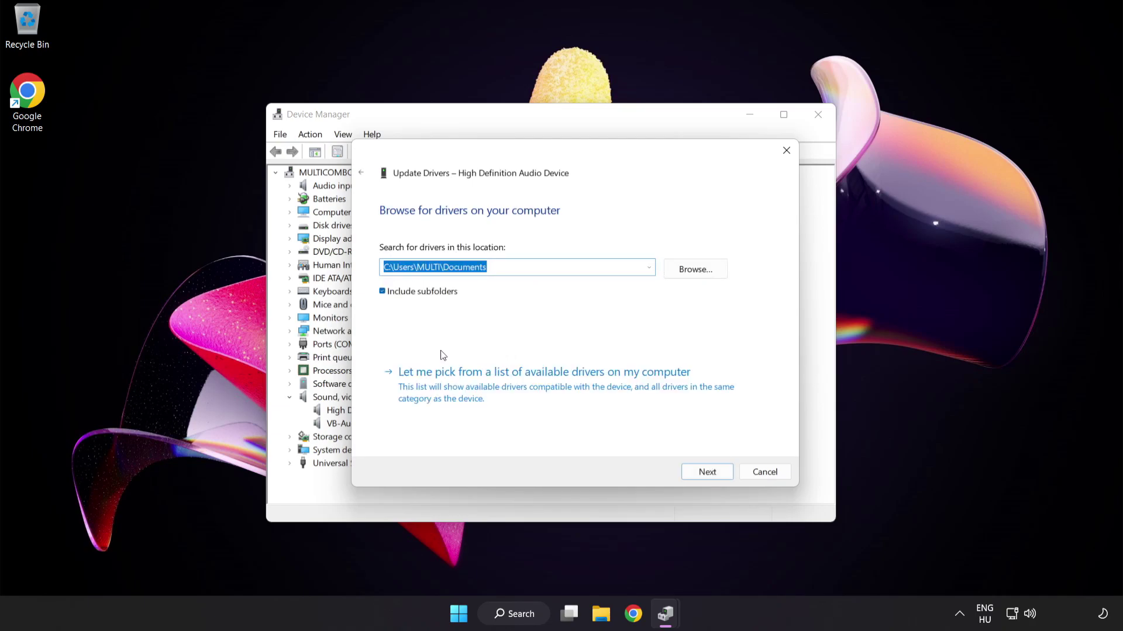
pyautogui.click(494, 395)
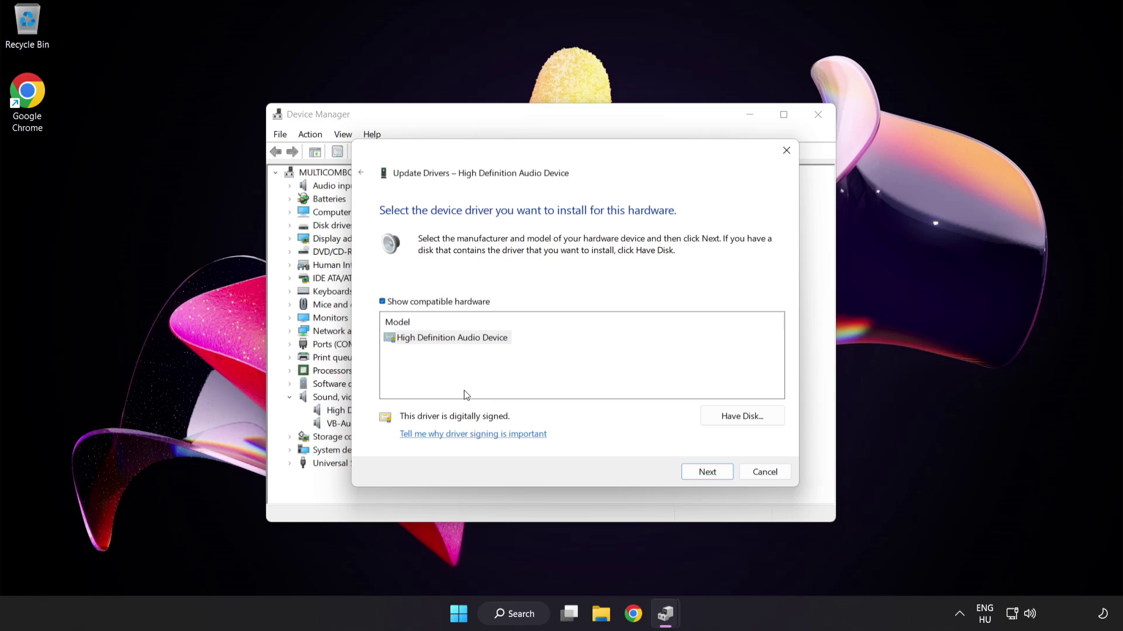
pyautogui.click(411, 341)
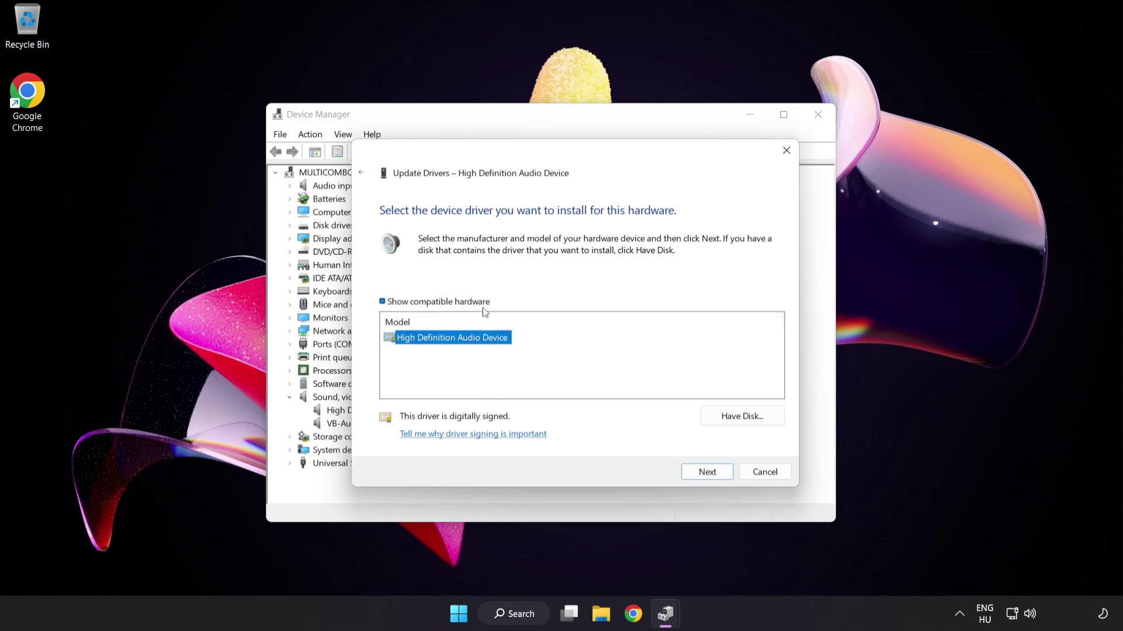
pyautogui.click(715, 476)
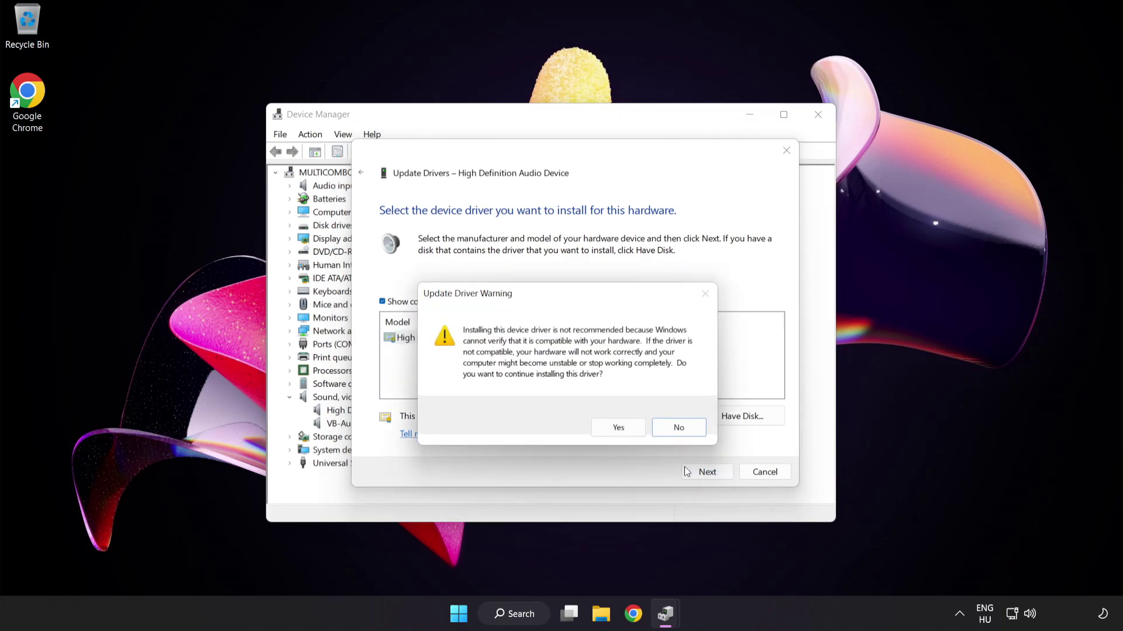
pyautogui.click(618, 427)
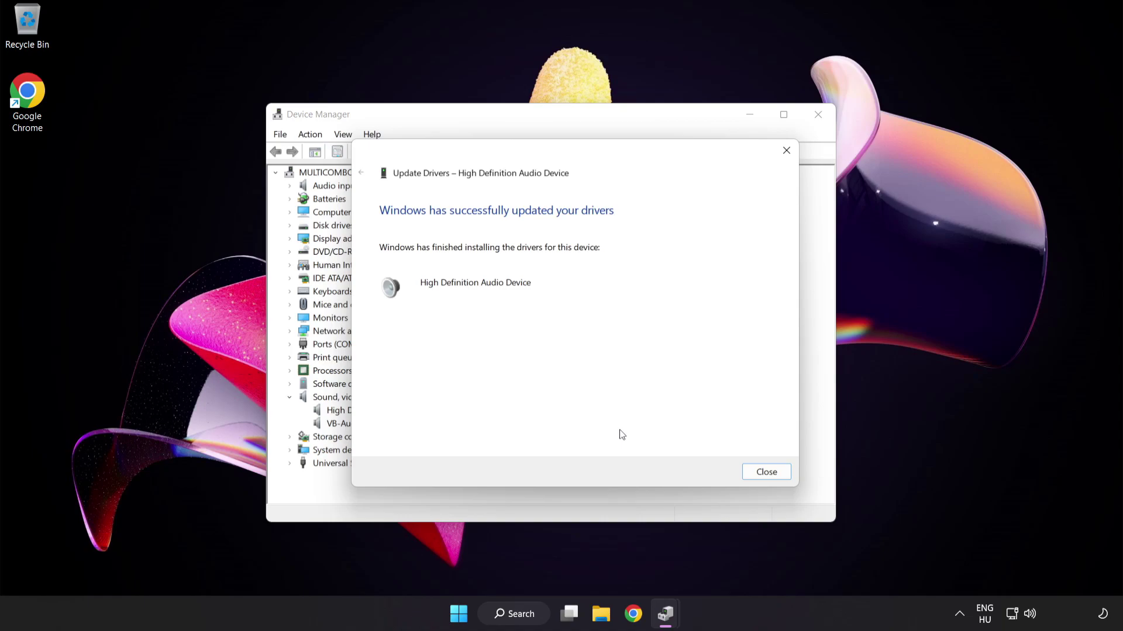
# - Close the driver update window and Device Manager, then restart the PC from Start's power options
pyautogui.click(771, 475)
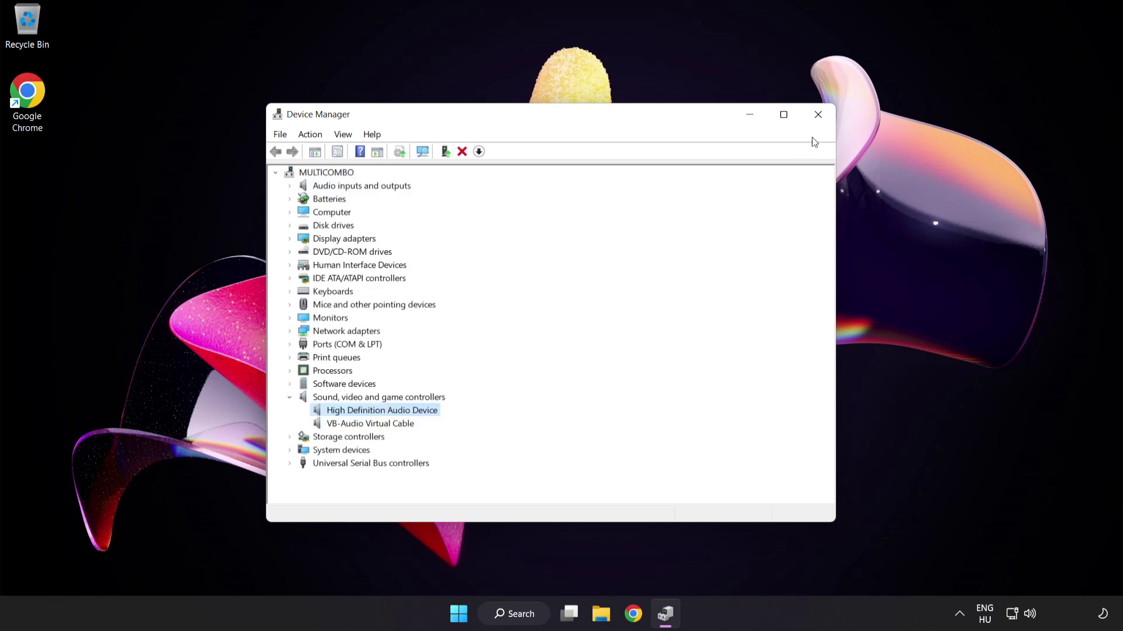
pyautogui.click(819, 115)
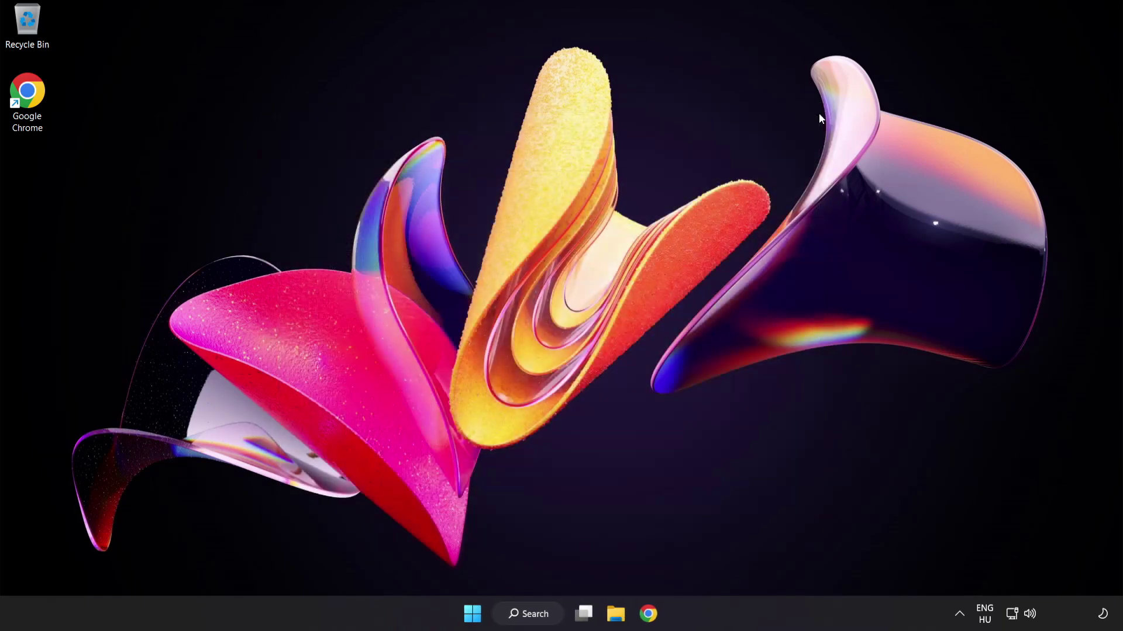
pyautogui.click(477, 614)
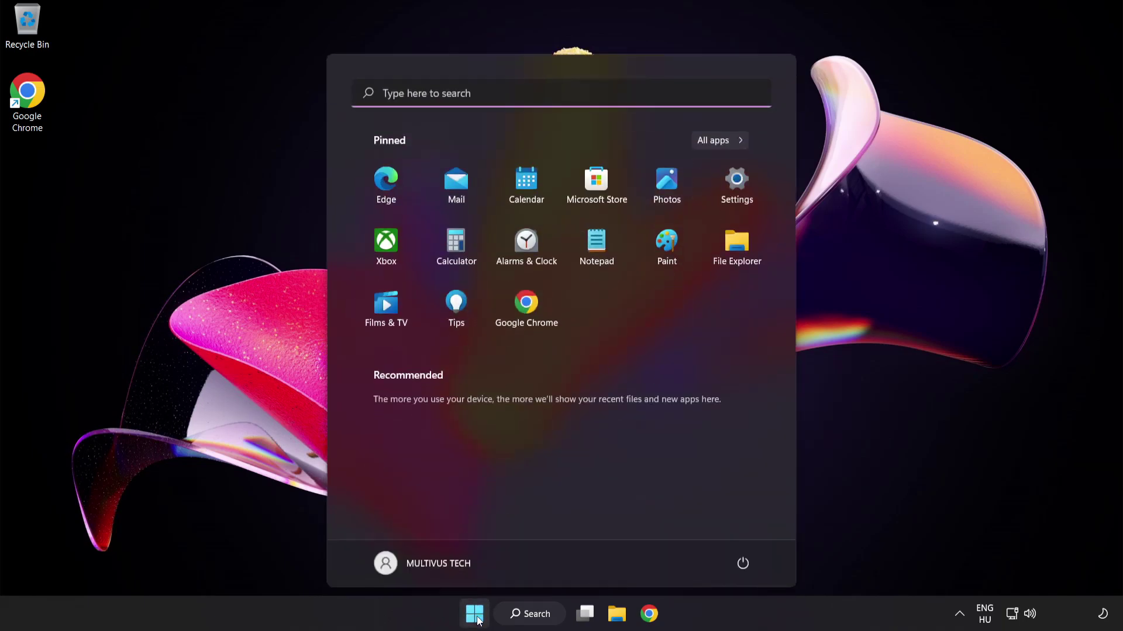
pyautogui.click(745, 566)
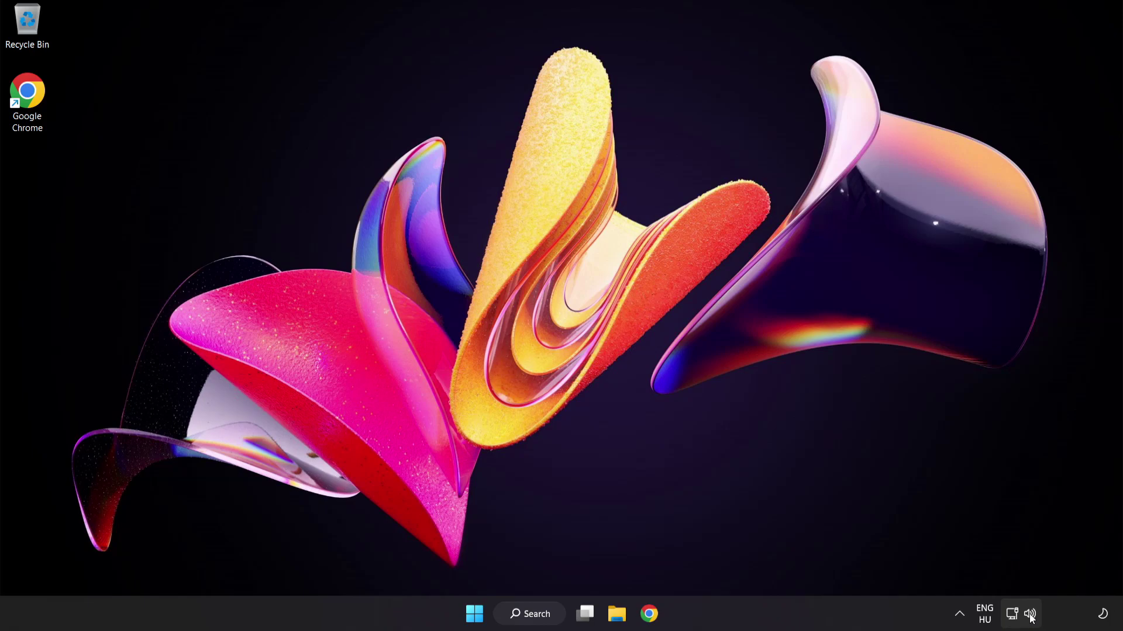
# - Run 'Troubleshoot sound problems' from the taskbar volume icon's menu
pyautogui.rightClick(1031, 619)
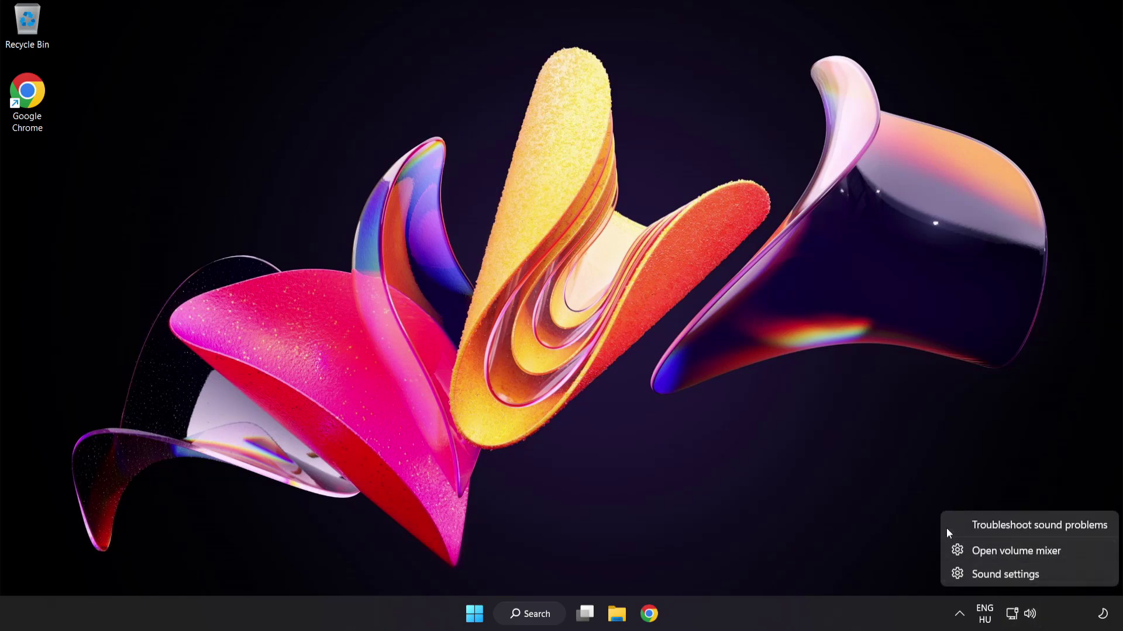
pyautogui.click(1045, 528)
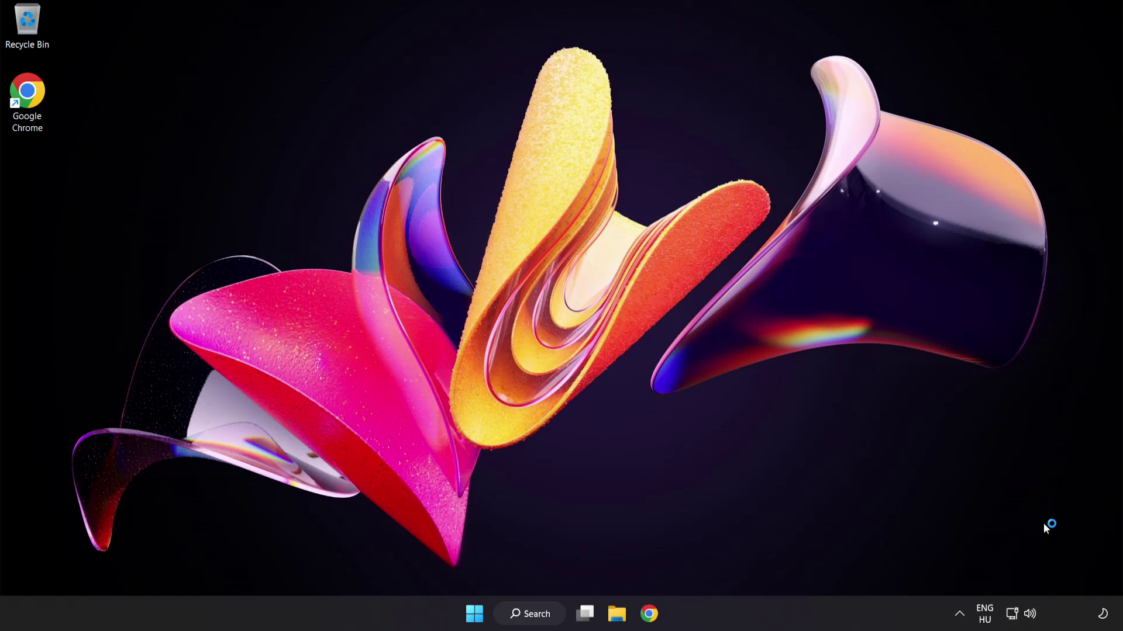